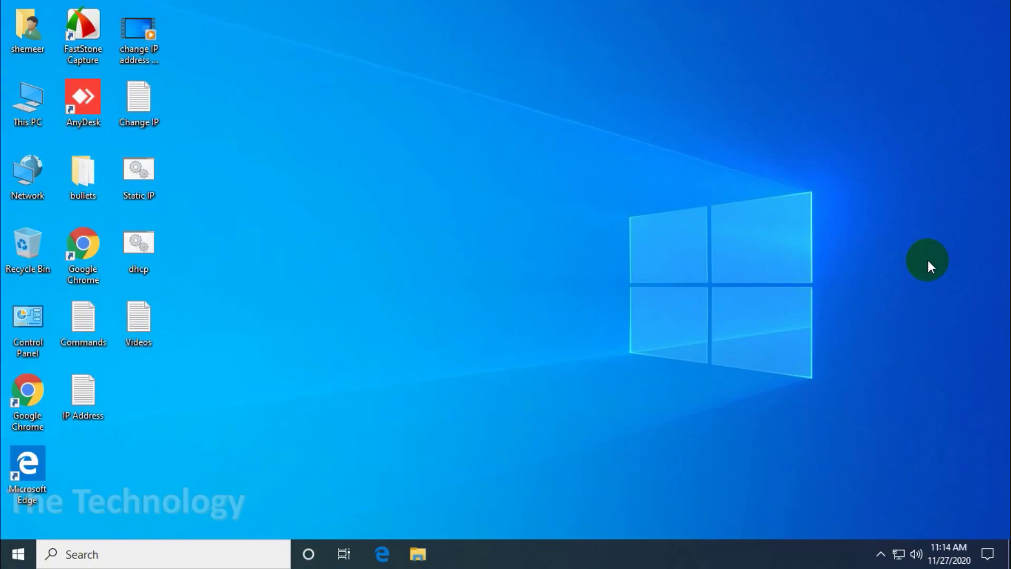
- Check the current date in the taskbar calendar, then search Start for cmd
click(946, 562)
click(522, 274)
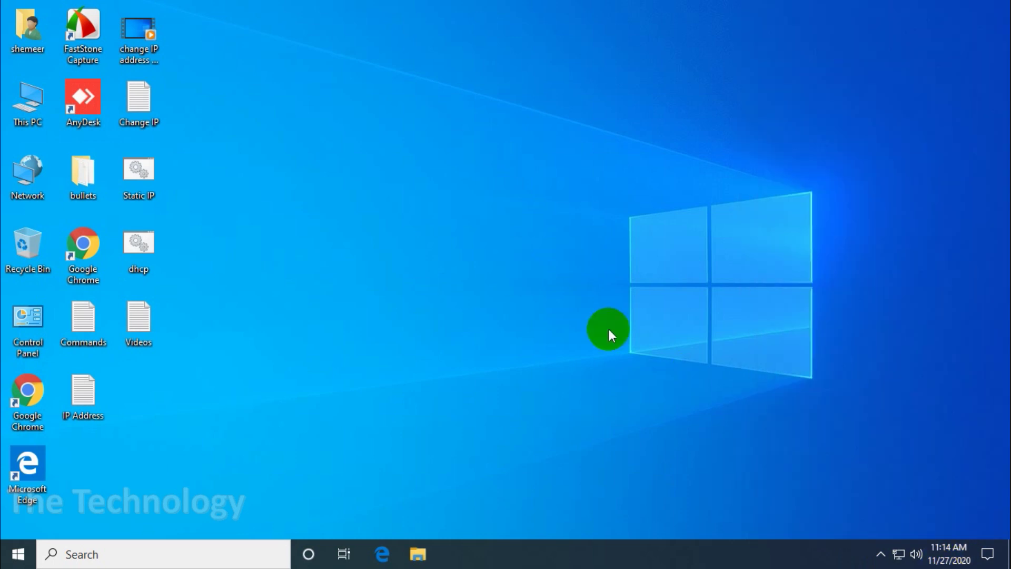
key(super)
text(cmd)
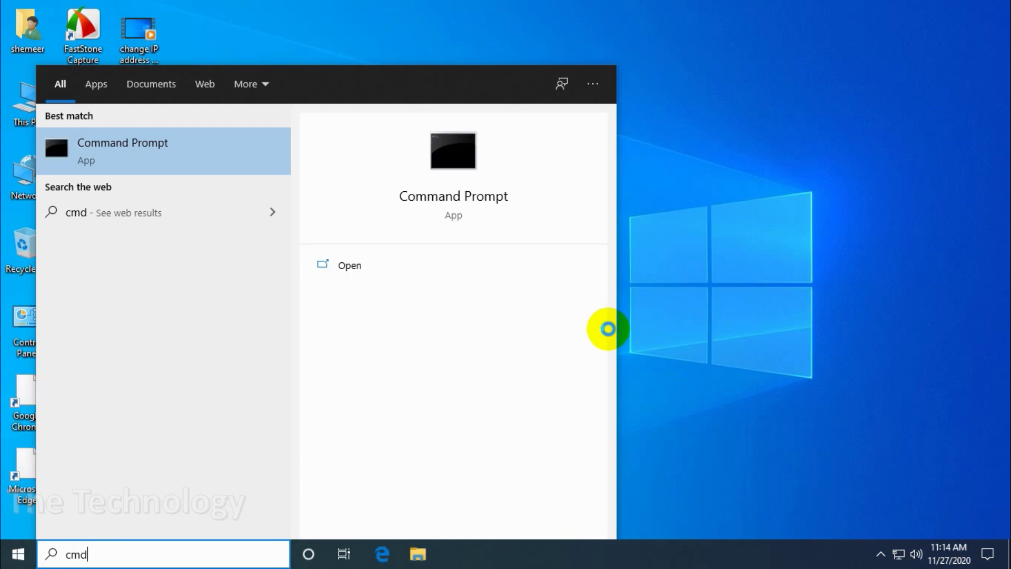
- Launch Command Prompt and try setting the date to 11/28/2020 with the date command
key(Return)
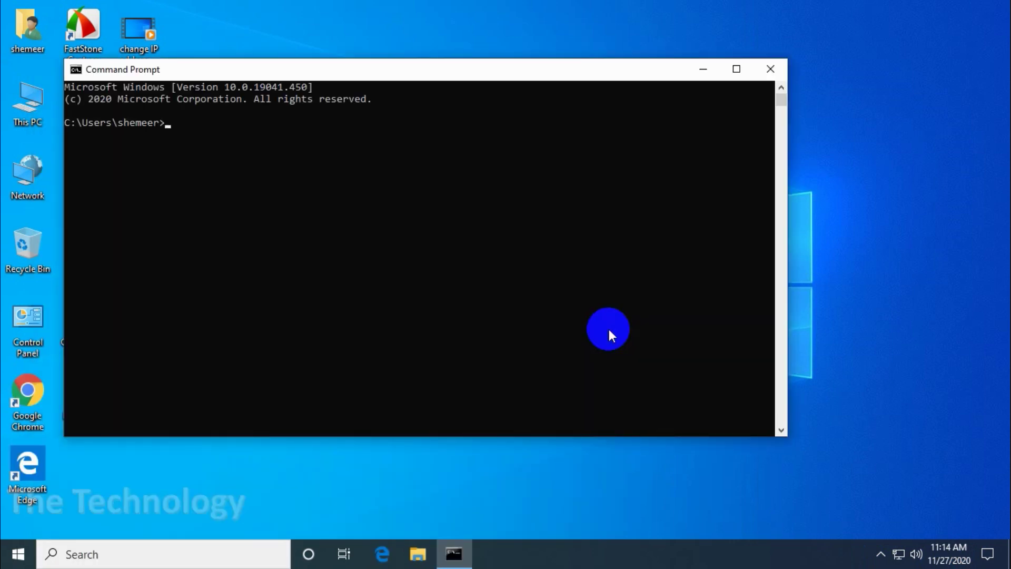
text(date)
key(Return)
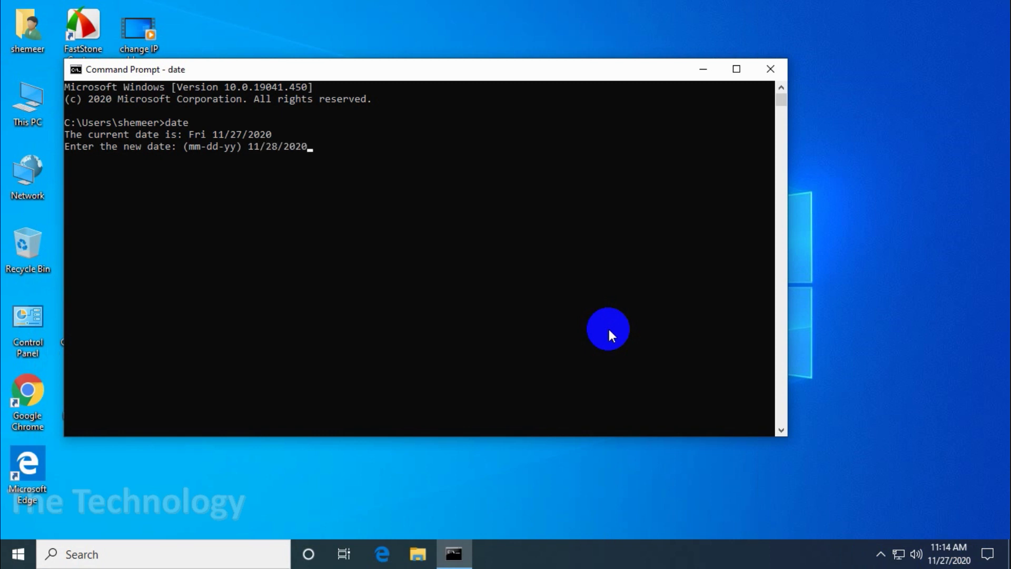
key(Return)
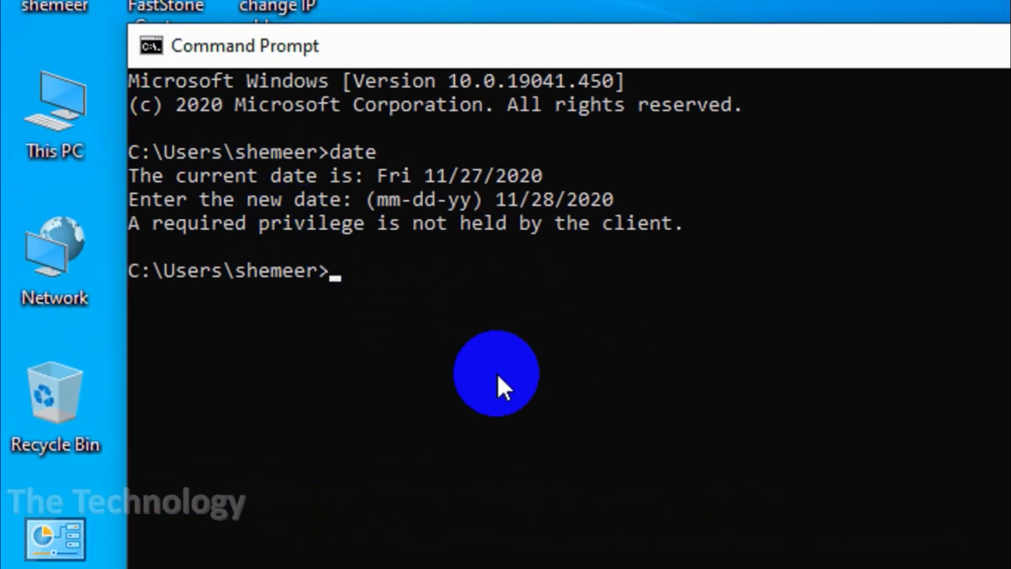
- Try setting the time to 11:16:57.11 with the time command
text(time)
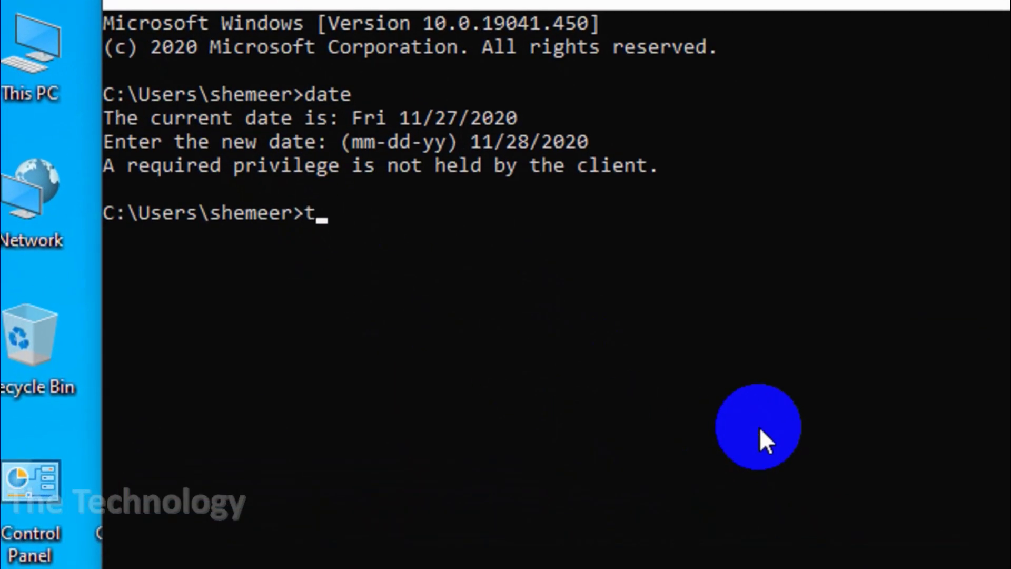
key(Return)
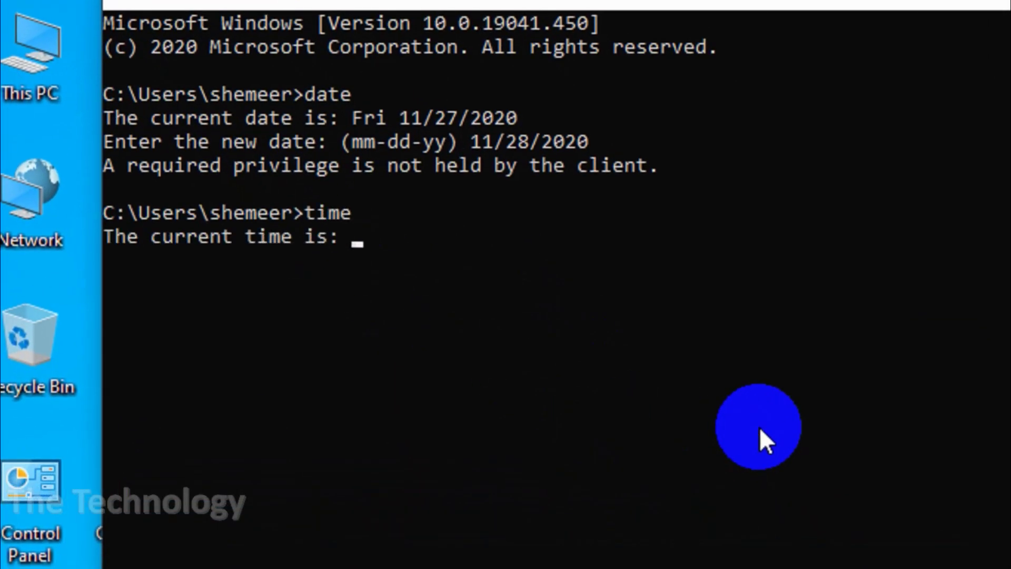
text(11:1)
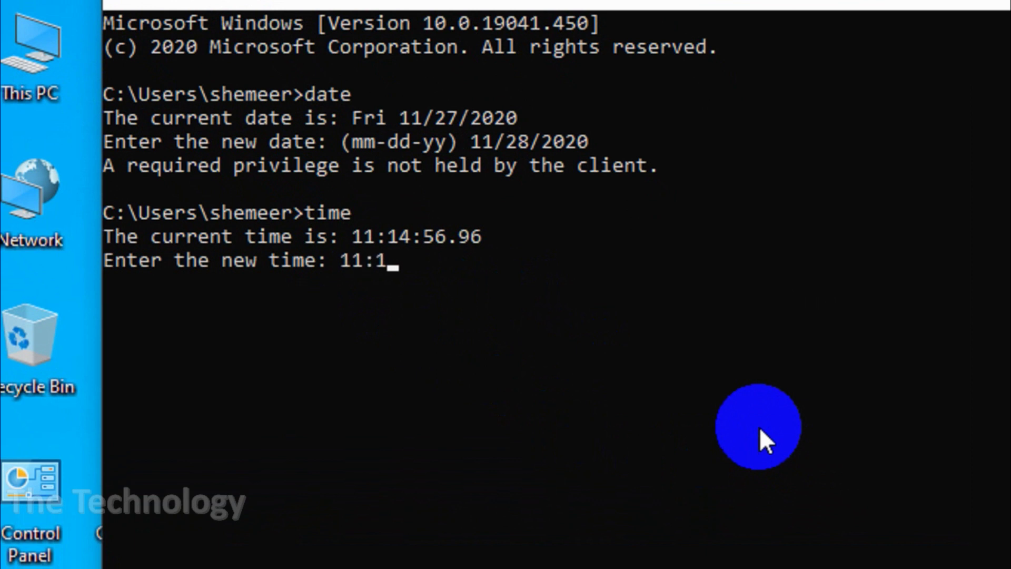
text(6:57.11)
key(Return)
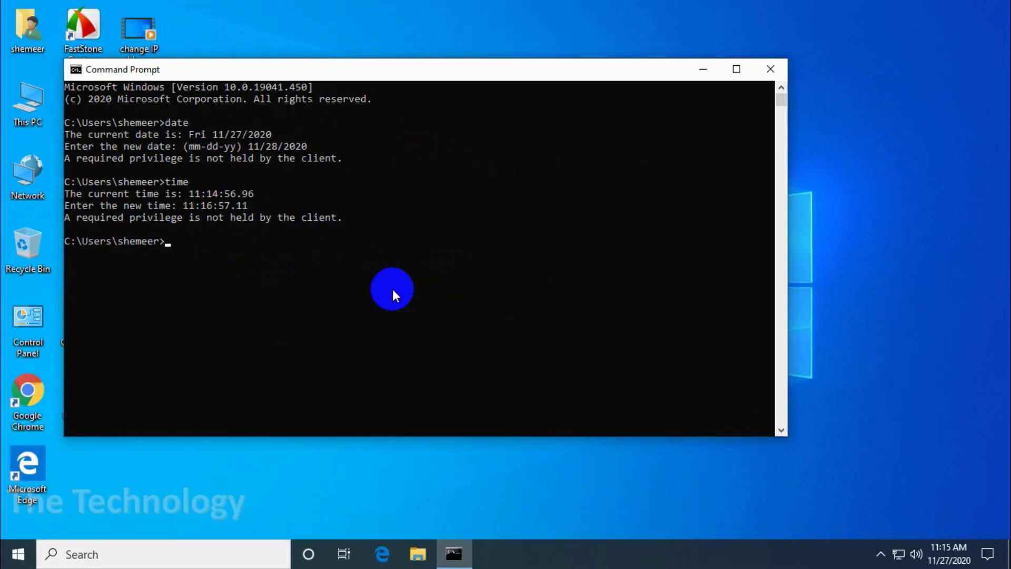
- Close the console and relaunch Command Prompt with Run as administrator
click(770, 71)
key(super)
text(cmd)
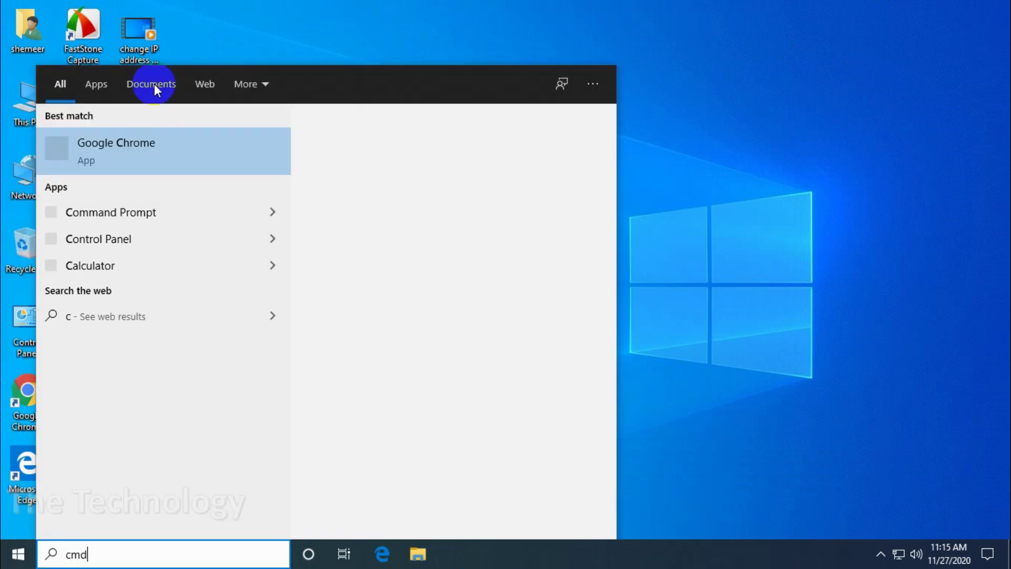
right_click(144, 169)
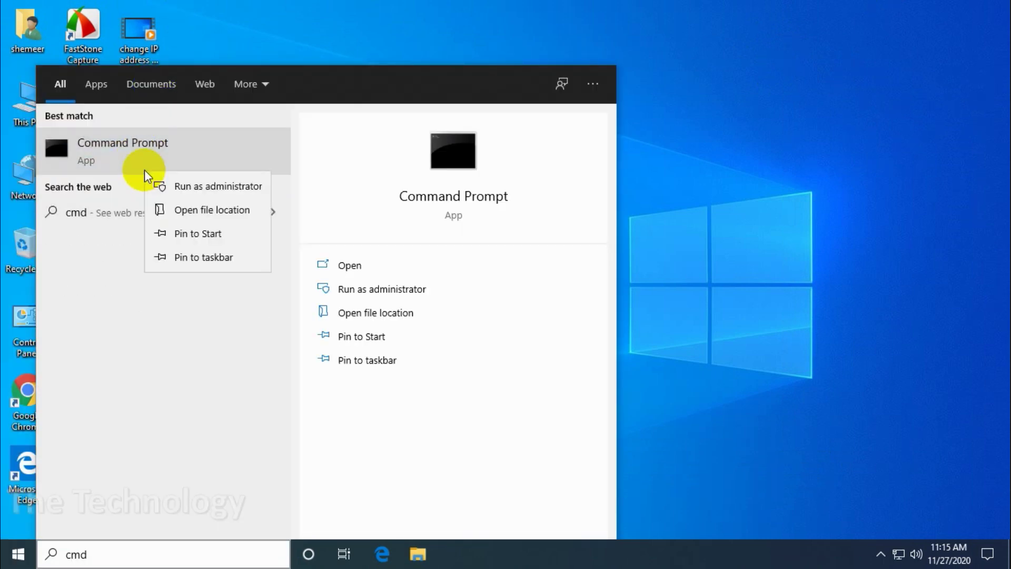
click(158, 186)
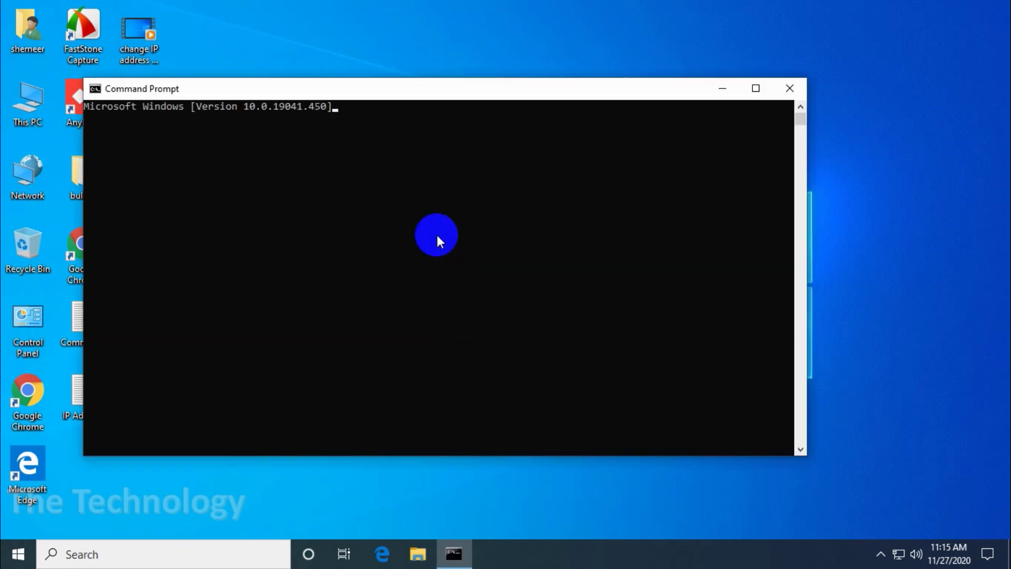
- In the administrator console, try setting the date to 11/28/2020 again
click(437, 235)
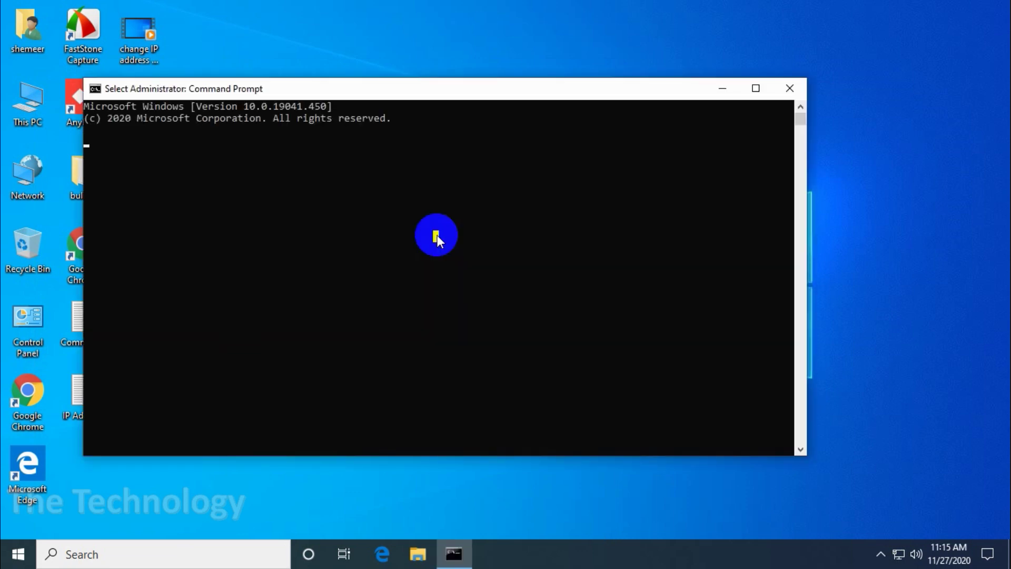
key(Return)
key(Return)
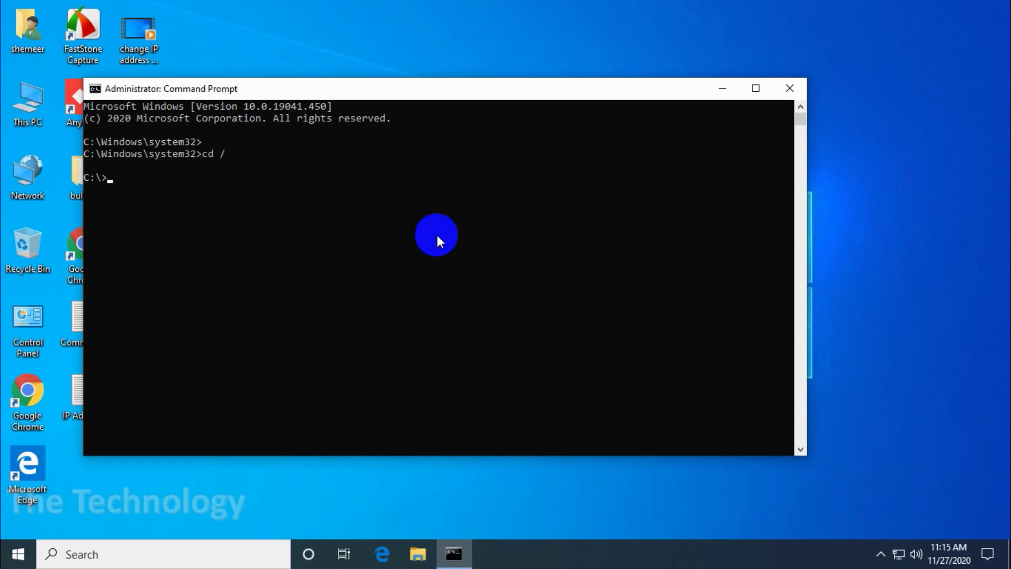
text(ate)
key(Return)
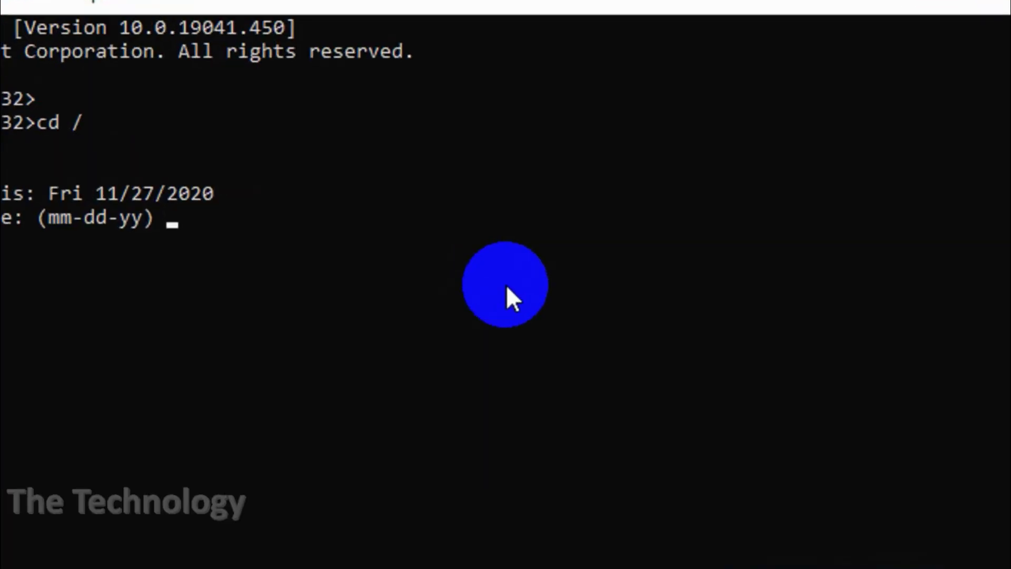
click(145, 171)
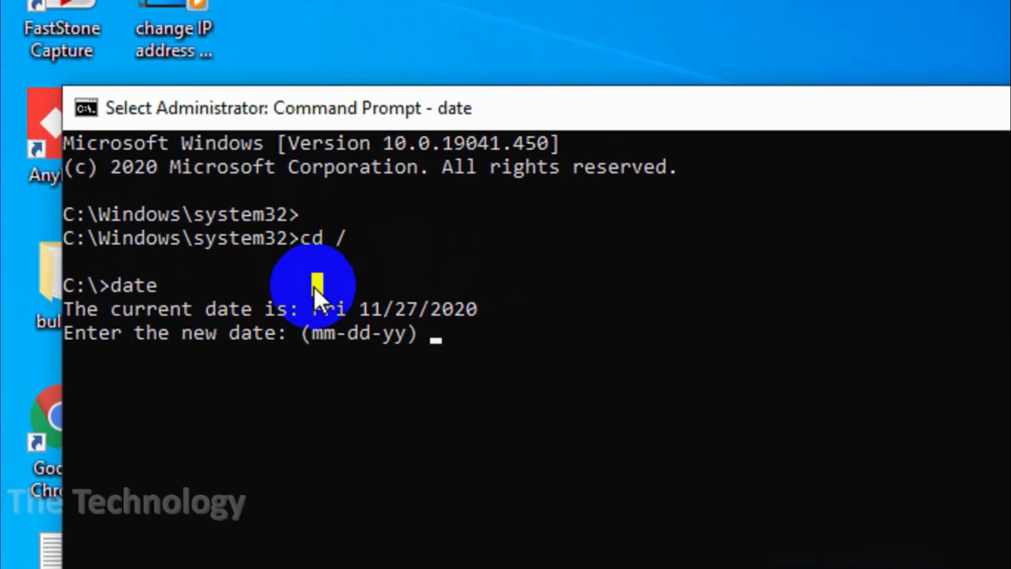
text(11/28/2020)
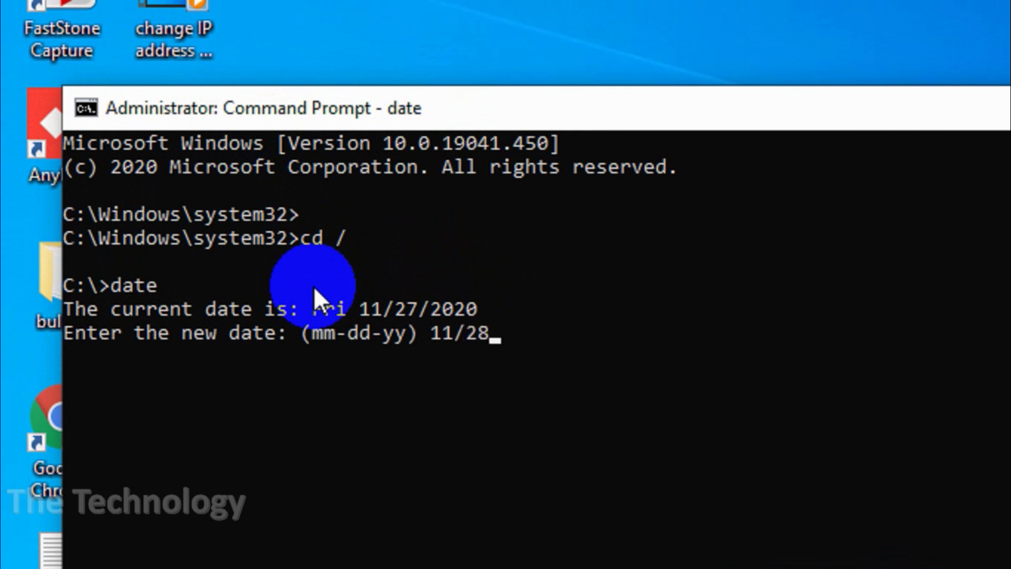
key(Return)
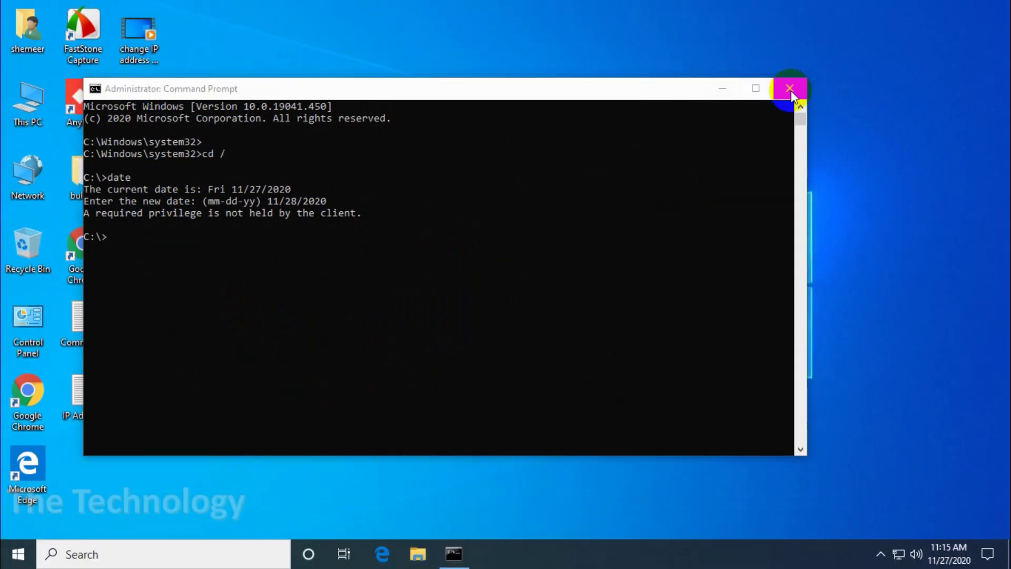
- Close the admin console, open Control Panel in Large icons view, and enter Administrative Tools
click(789, 88)
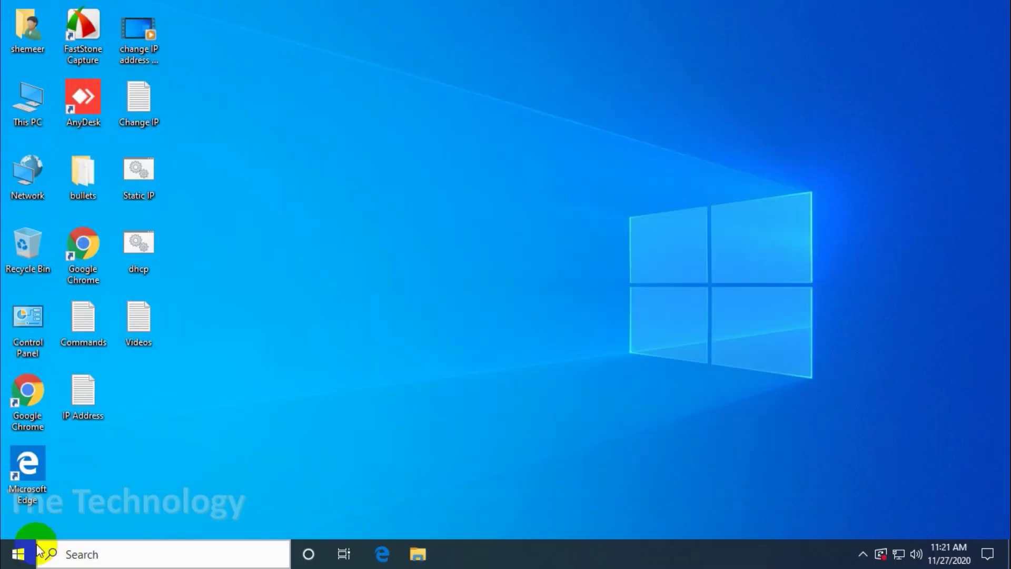
click(19, 554)
text(contr)
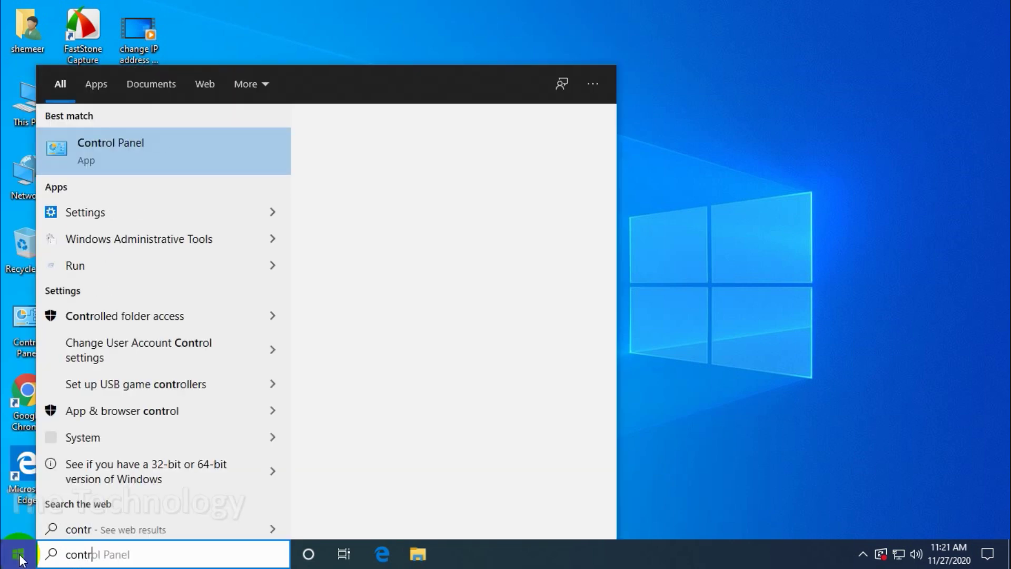
key(Escape)
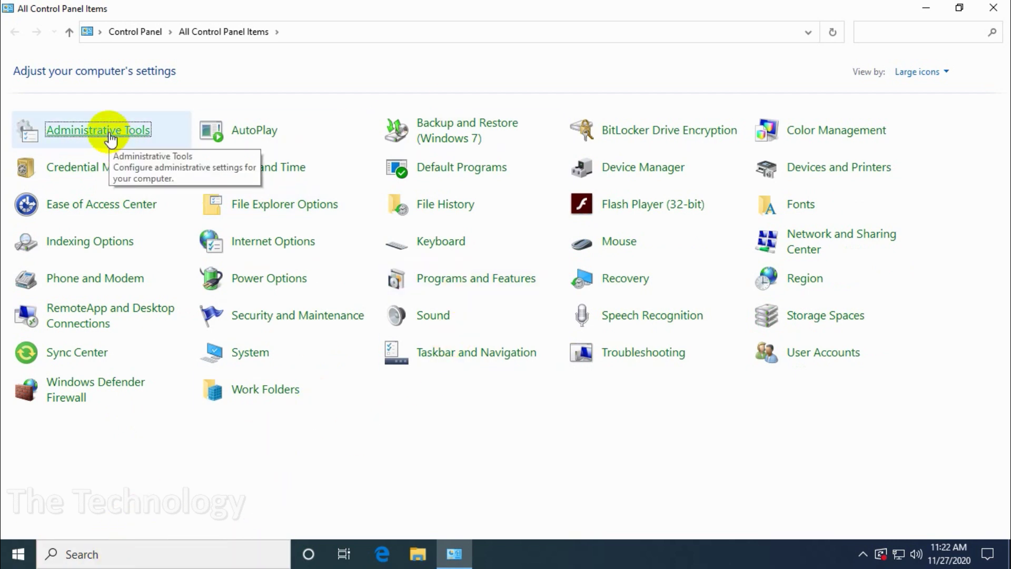
click(945, 72)
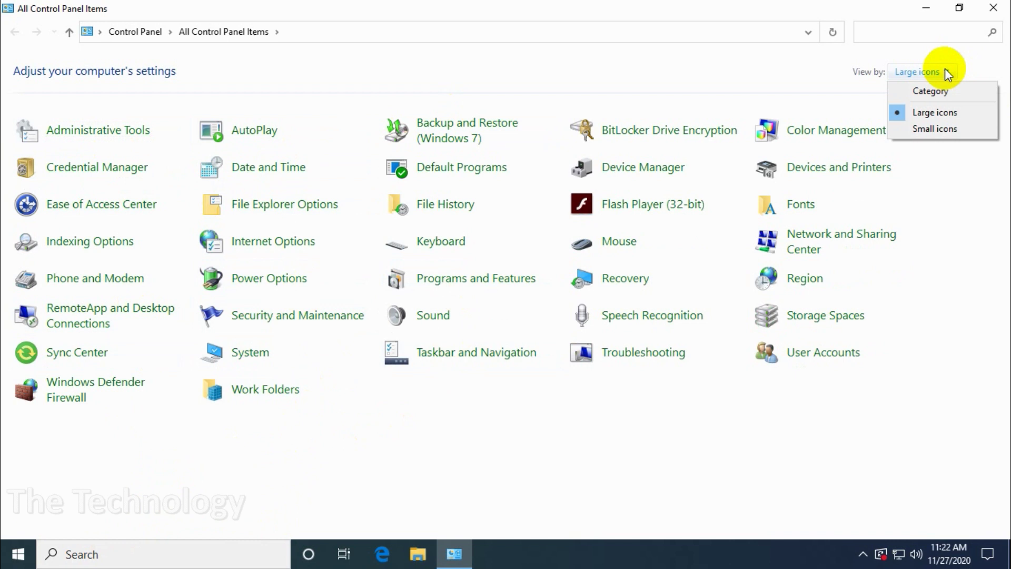
click(945, 120)
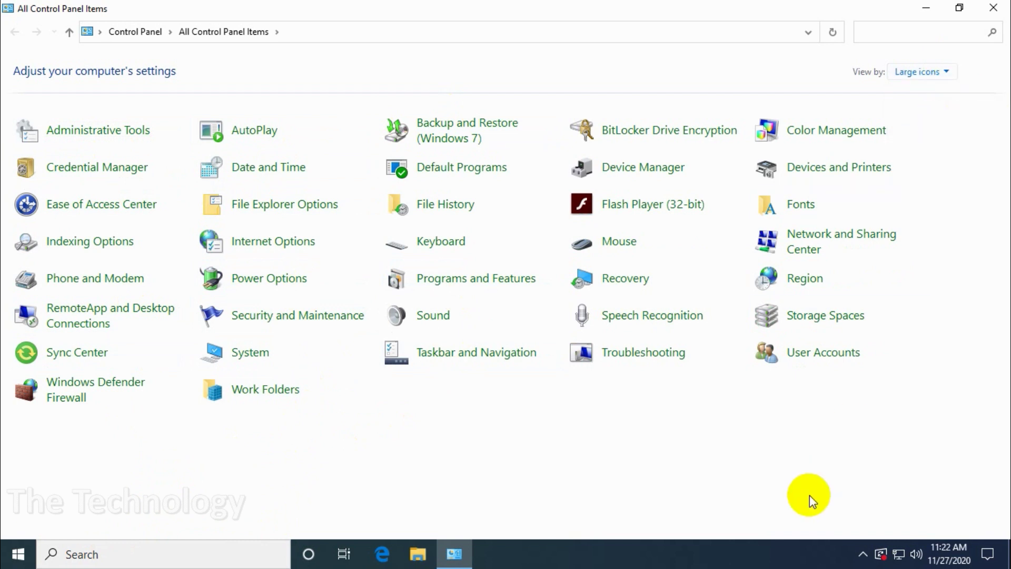
click(273, 241)
click(136, 131)
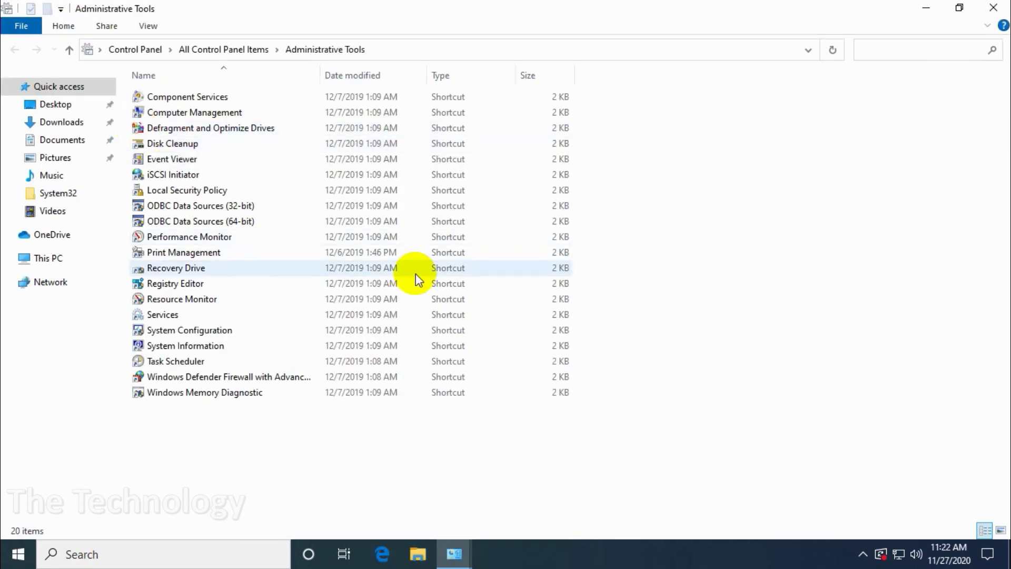
- Open Local Security Policy and expand Local Policies to User Rights Assignment
click(179, 113)
click(202, 192)
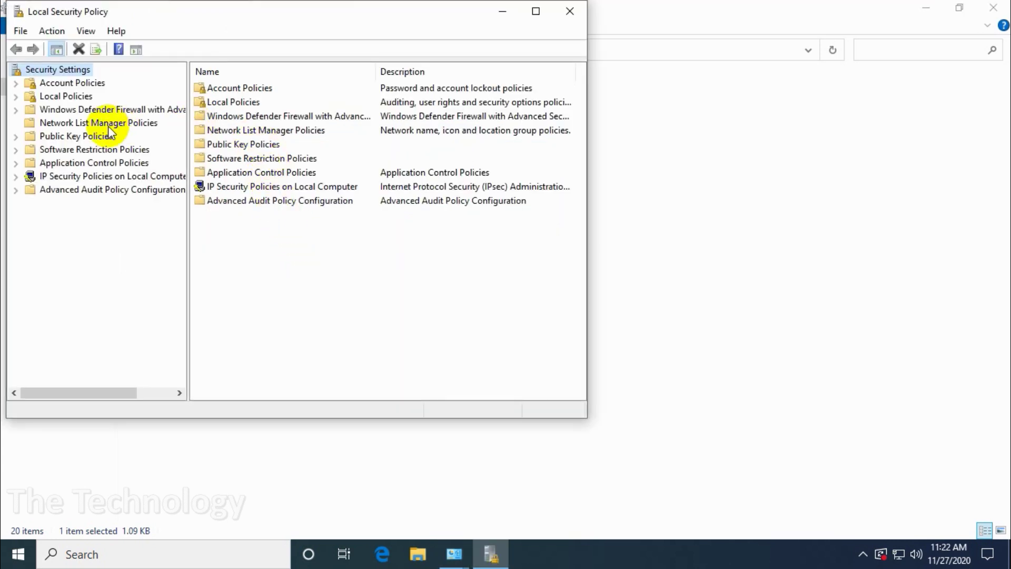
click(70, 98)
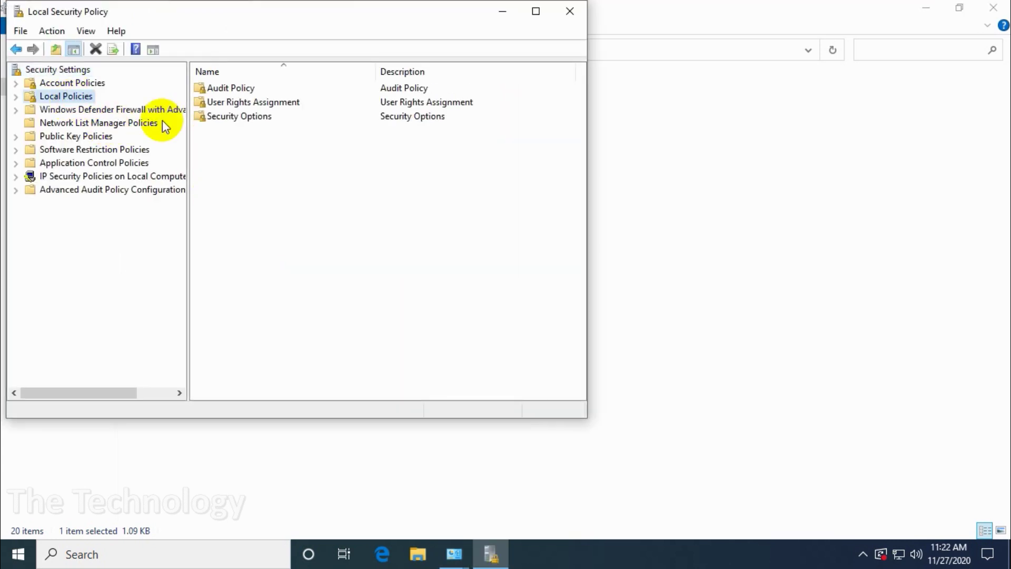
double_click(230, 104)
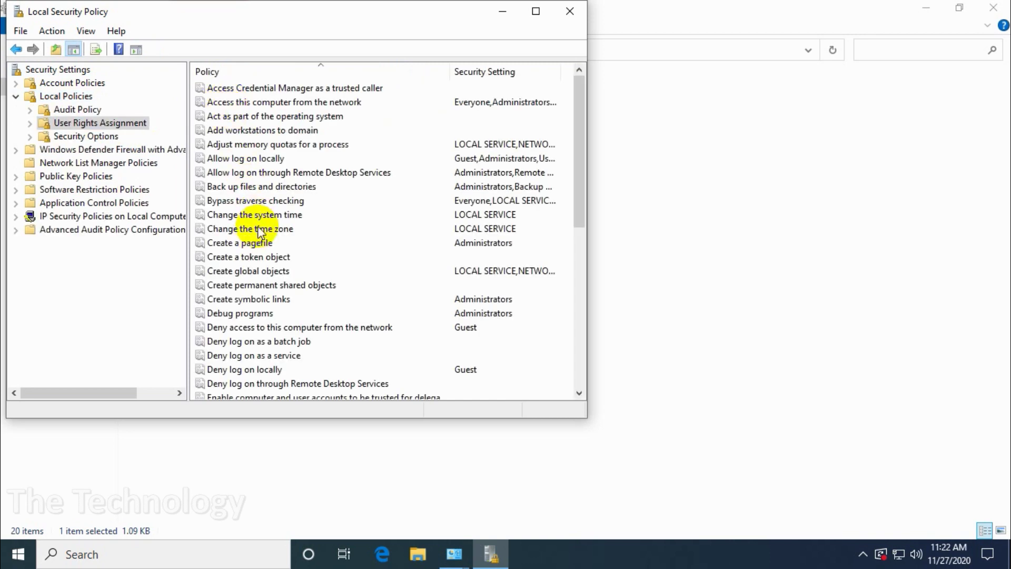
- Select the Change the system time policy and maximize the window
click(259, 230)
key(Down)
key(Down)
key(Down)
key(Down)
click(259, 230)
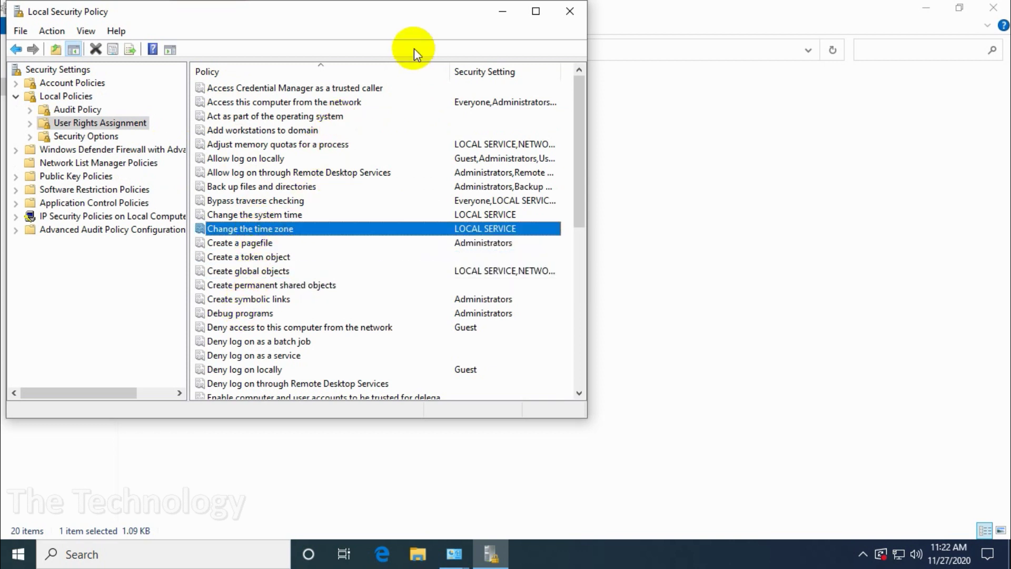
click(478, 215)
drag(237, 16, 454, 114)
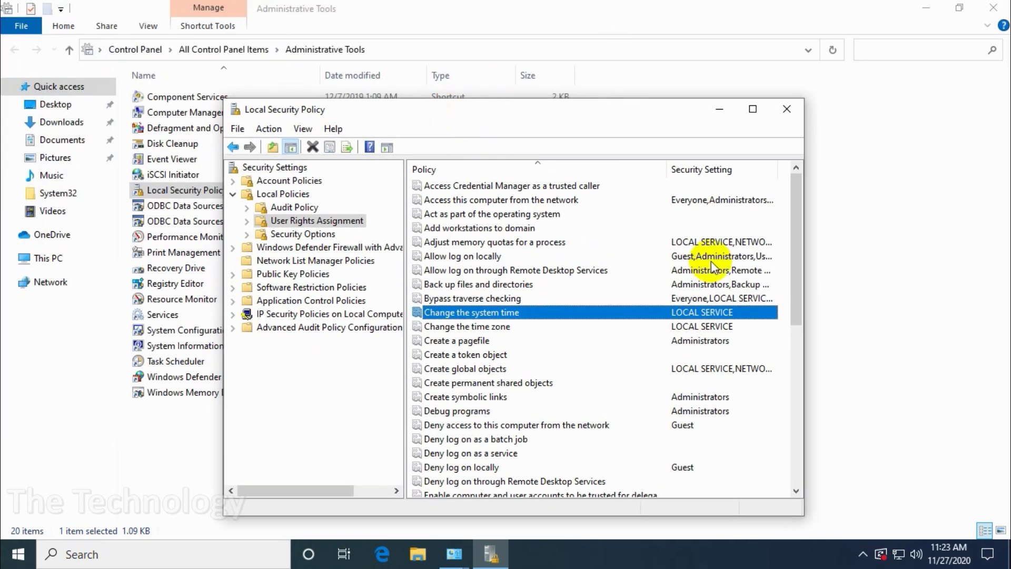
click(753, 108)
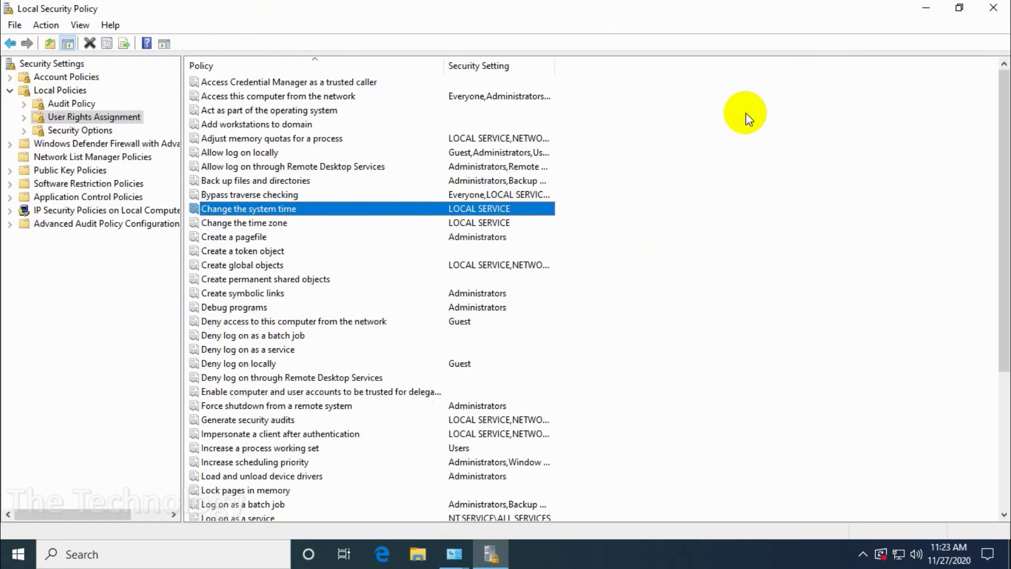
- Add the local user account to the Change the system time right and apply
double_click(380, 209)
click(461, 116)
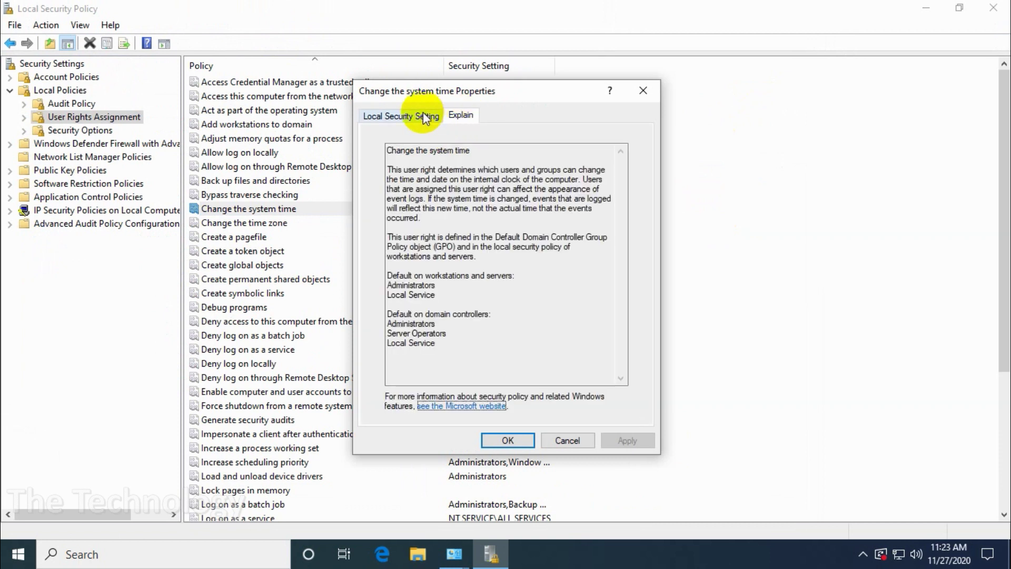
click(424, 115)
click(421, 327)
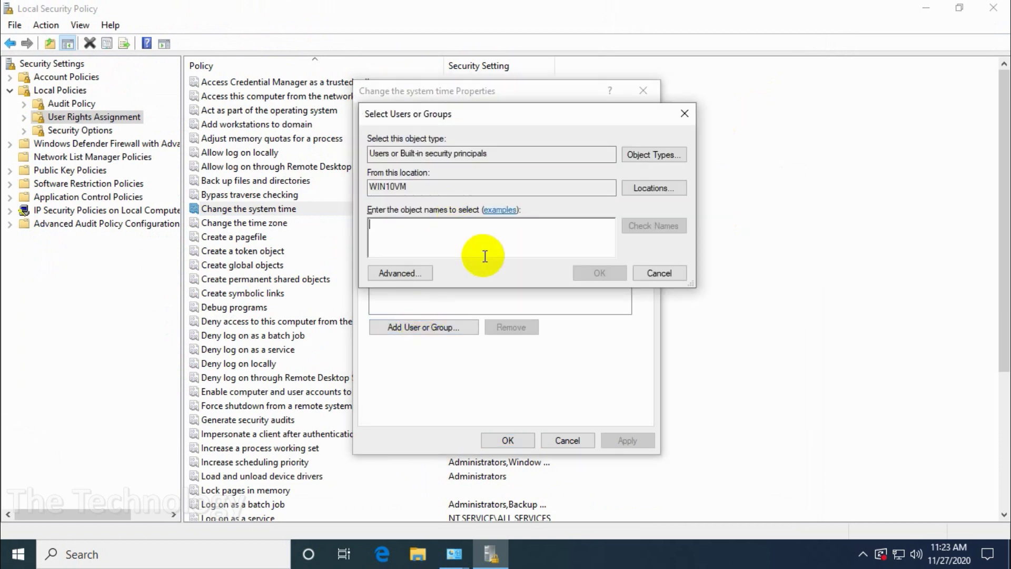
text(shemeer)
click(653, 225)
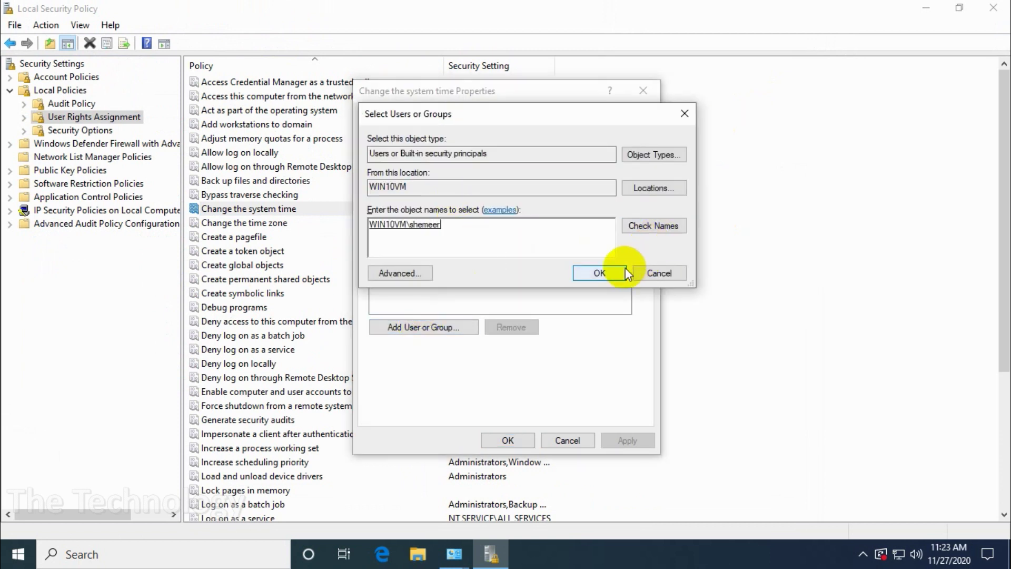
click(600, 273)
click(628, 440)
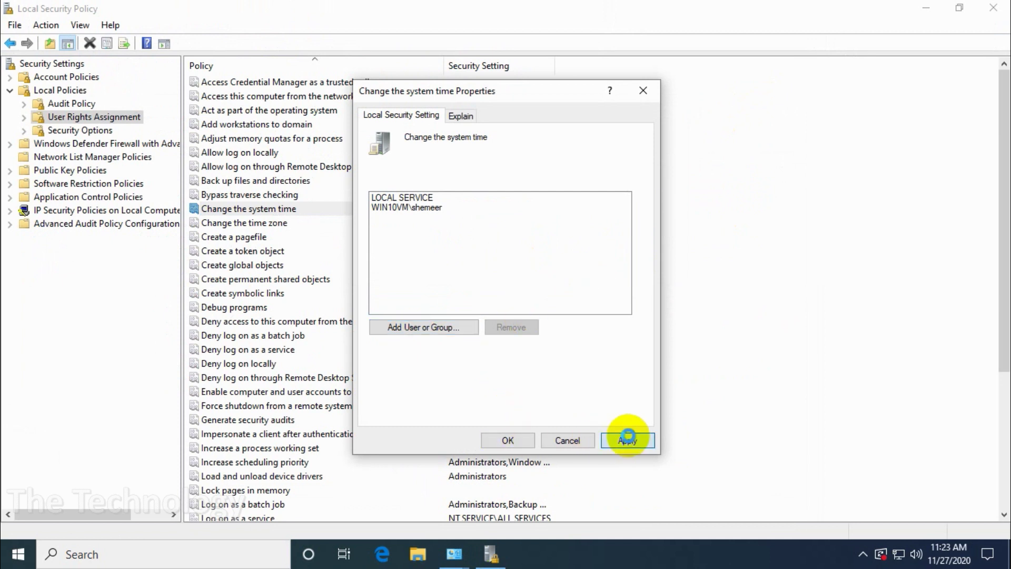
click(513, 438)
- Grant the same user account the Change the time zone right and apply
double_click(297, 222)
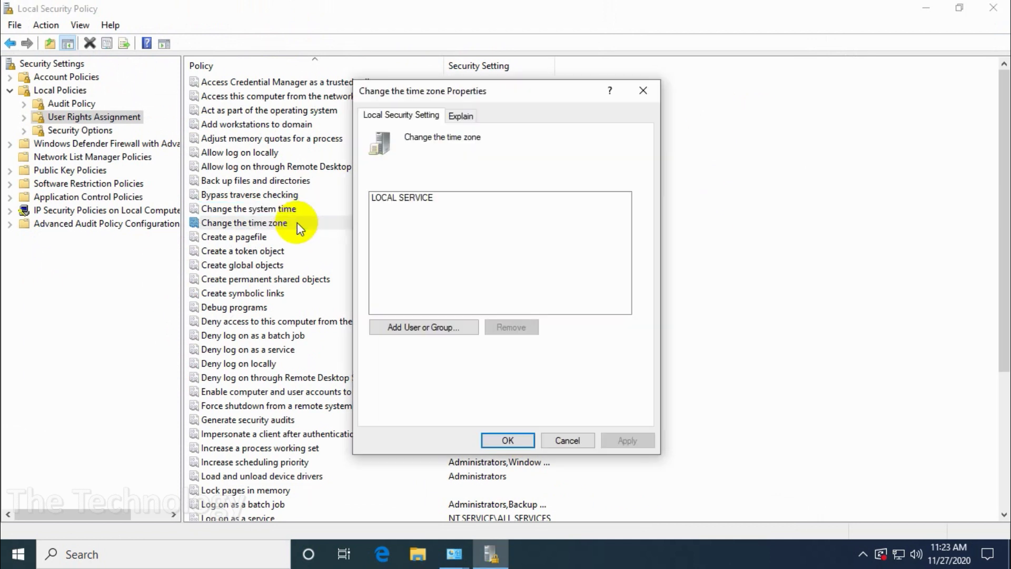
click(421, 327)
text(shemeer)
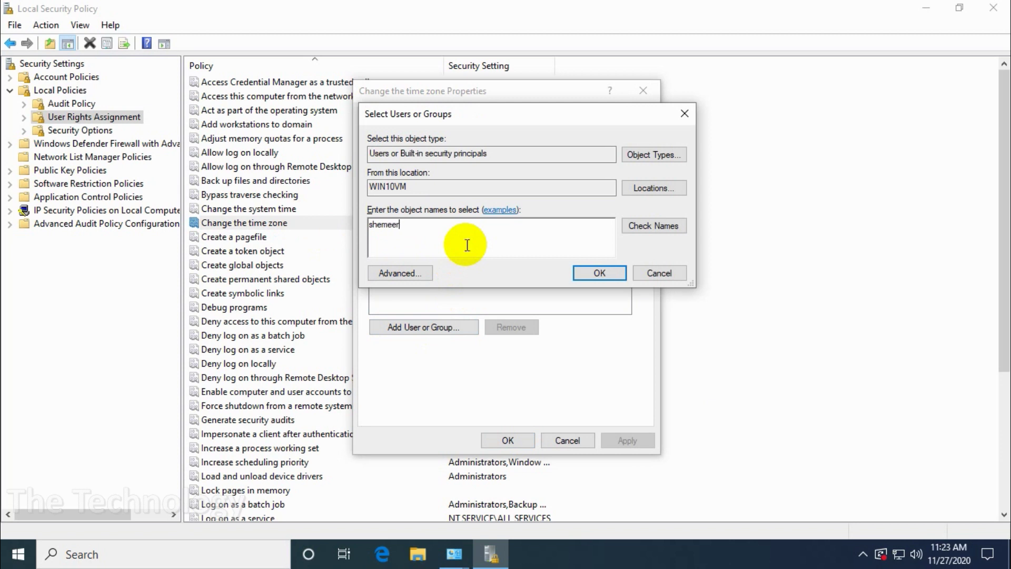
click(648, 226)
click(599, 273)
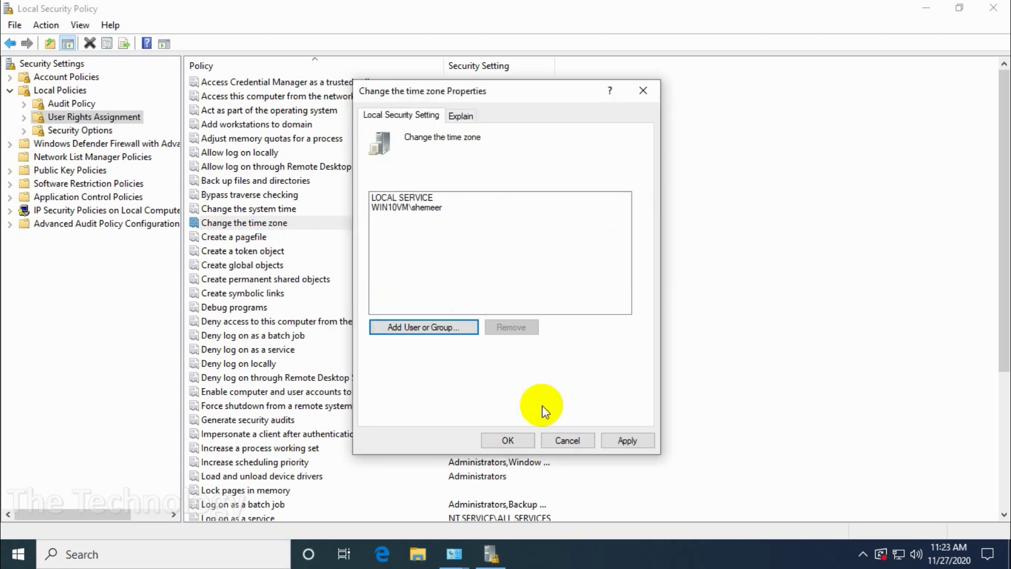
click(613, 440)
click(502, 440)
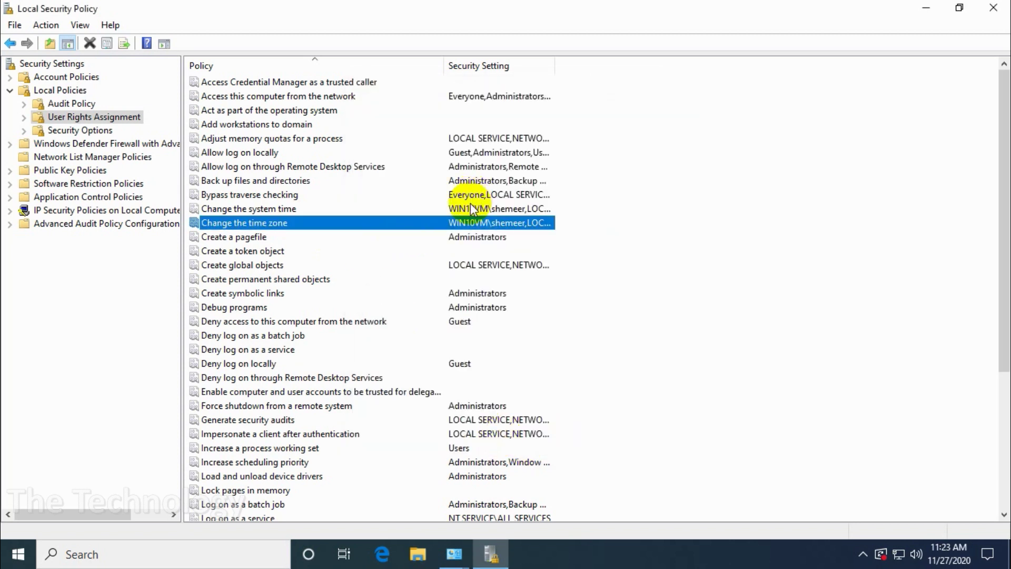
scroll(871, 149, down, 5)
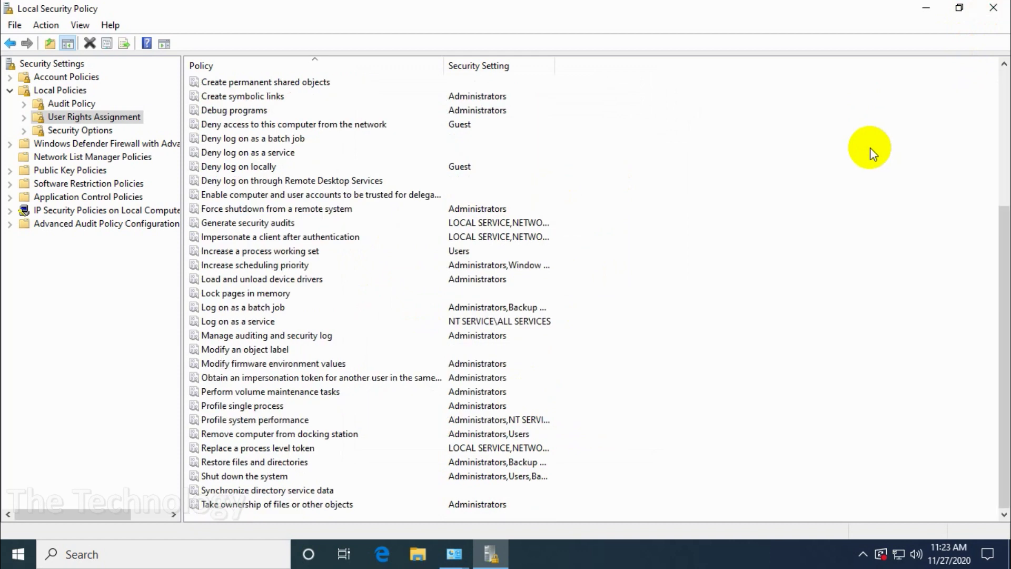
- Close Local Security Policy, Administrative Tools and Control Panel, then refresh the desktop
click(993, 7)
click(995, 7)
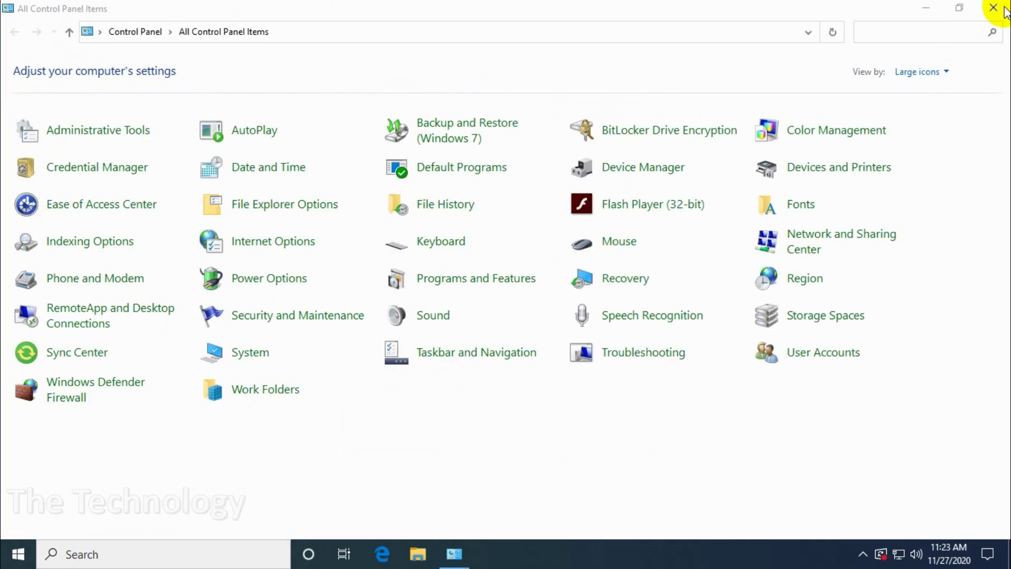
click(994, 14)
right_click(560, 293)
click(604, 331)
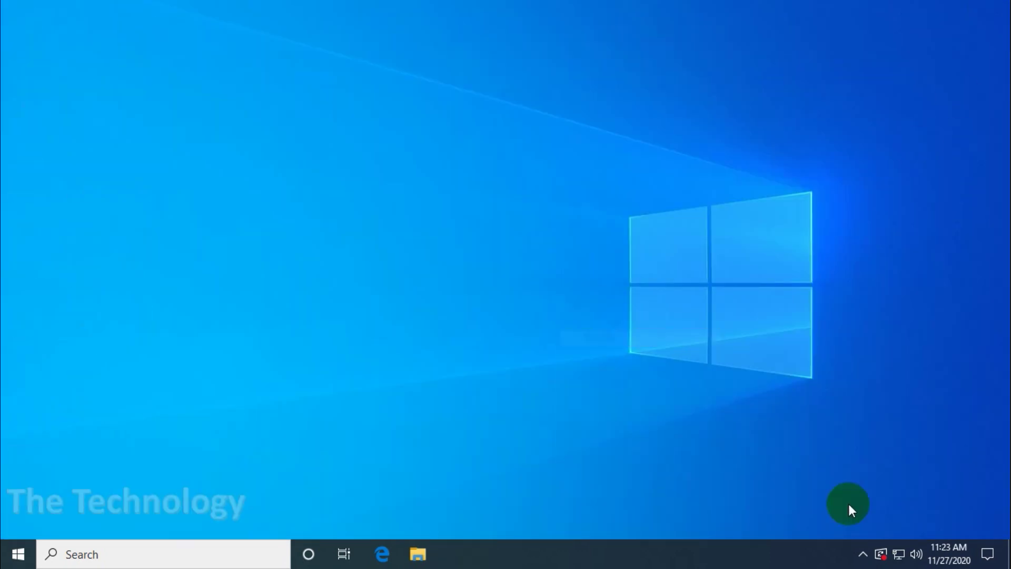
- Turn off Set time automatically and submit a manual time with the hour set to 10
right_click(940, 561)
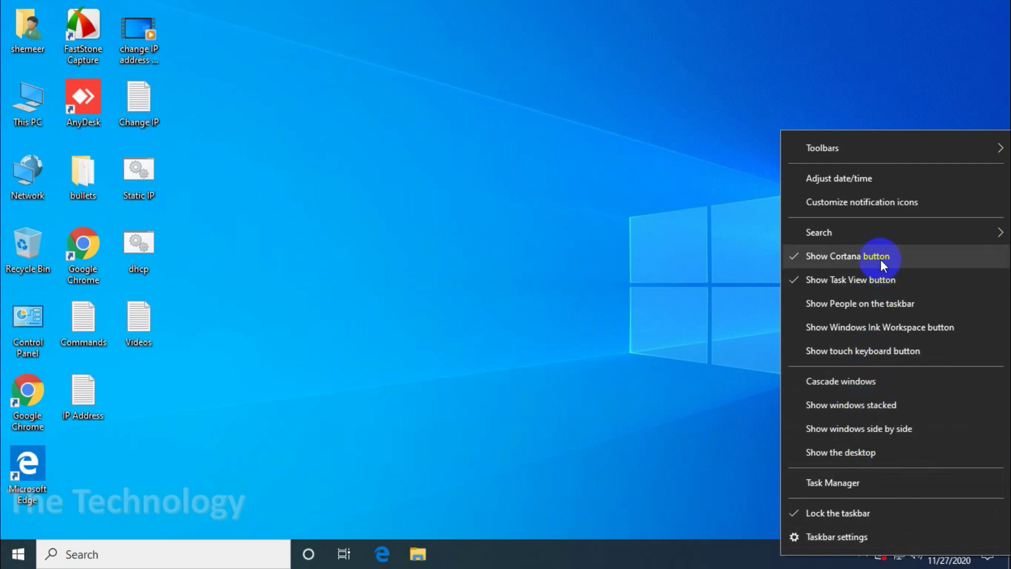
click(868, 182)
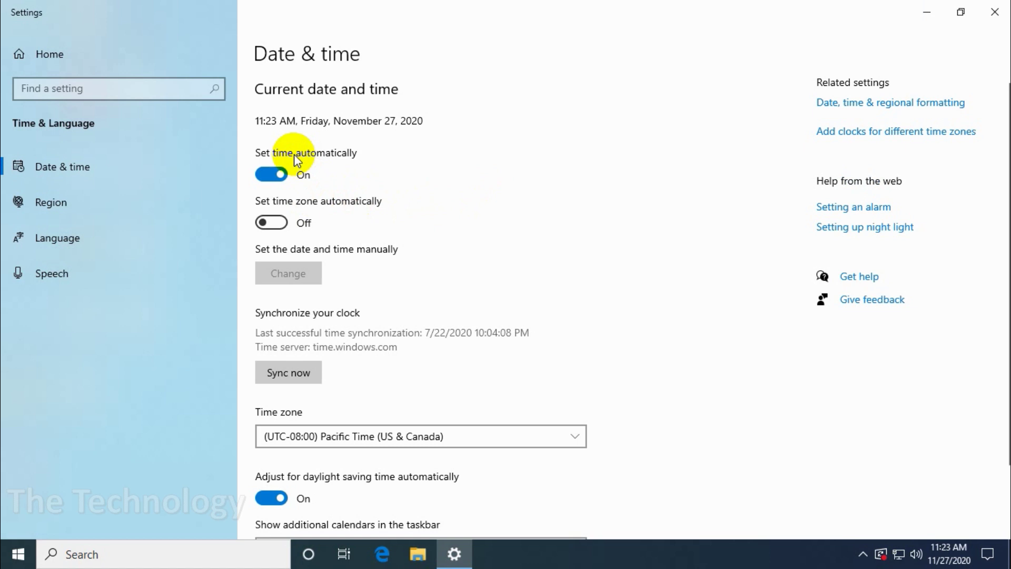
click(277, 175)
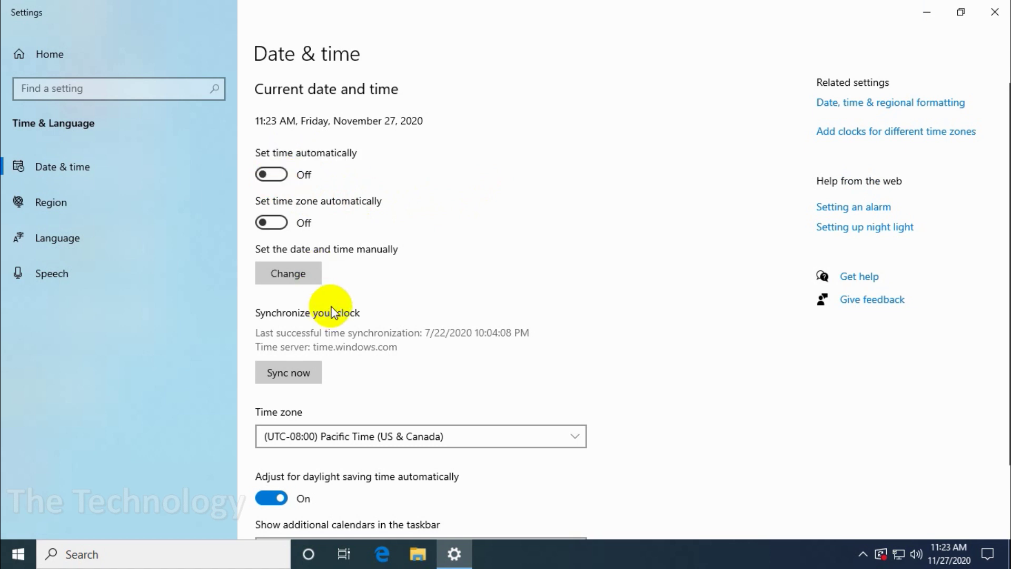
click(310, 276)
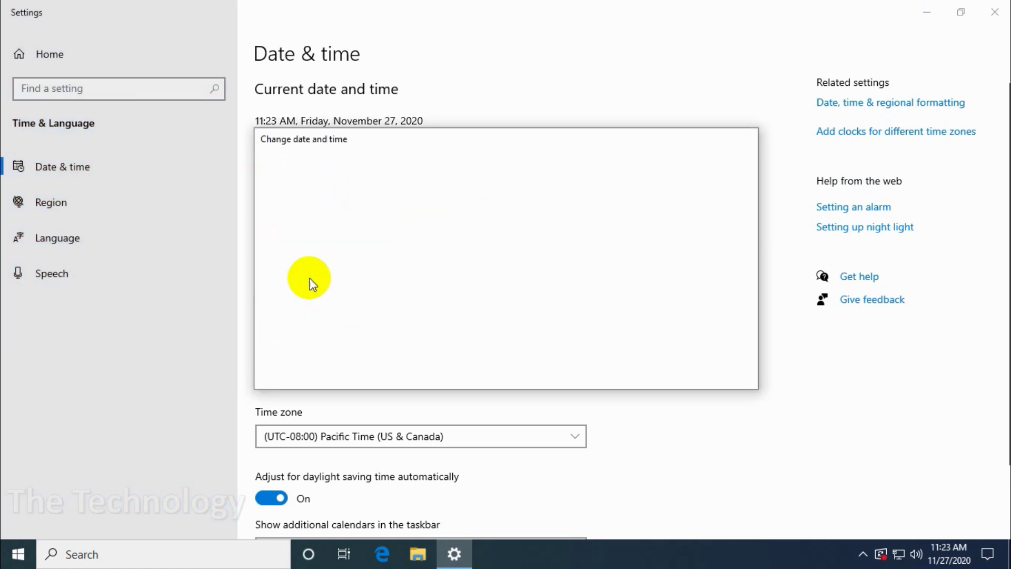
click(322, 300)
click(324, 273)
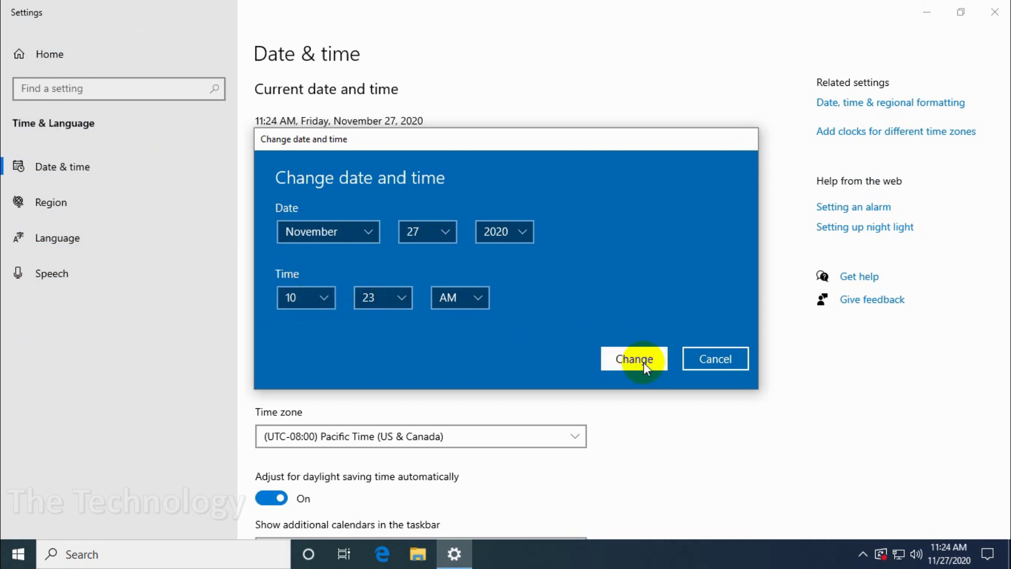
click(728, 358)
- Close Settings and launch Command Prompt as administrator from a cmd search
click(995, 12)
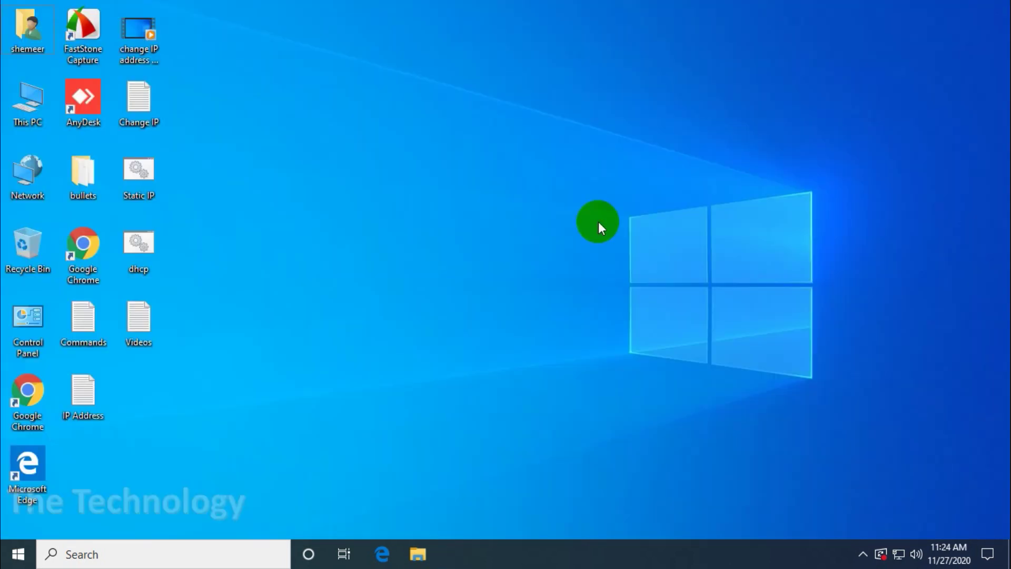
key(super+s)
text(m)
click(90, 554)
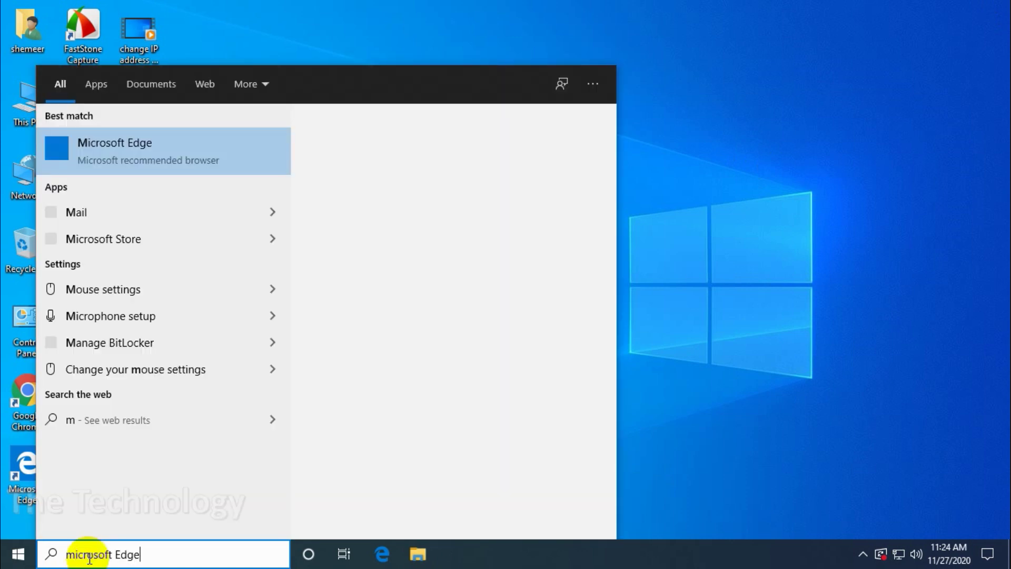
text(cmd)
drag(153, 555, 3, 534)
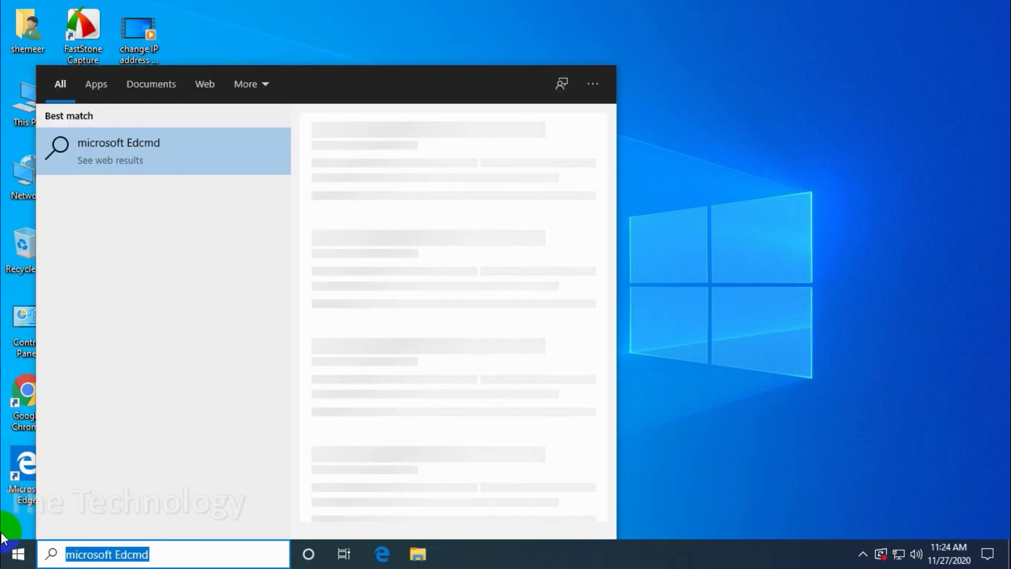
text(cmd)
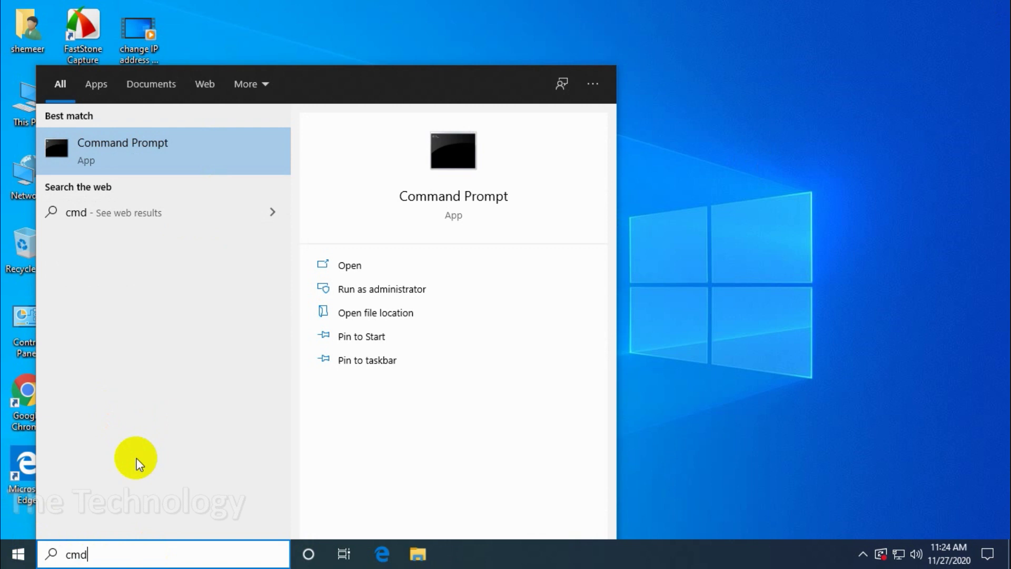
click(388, 295)
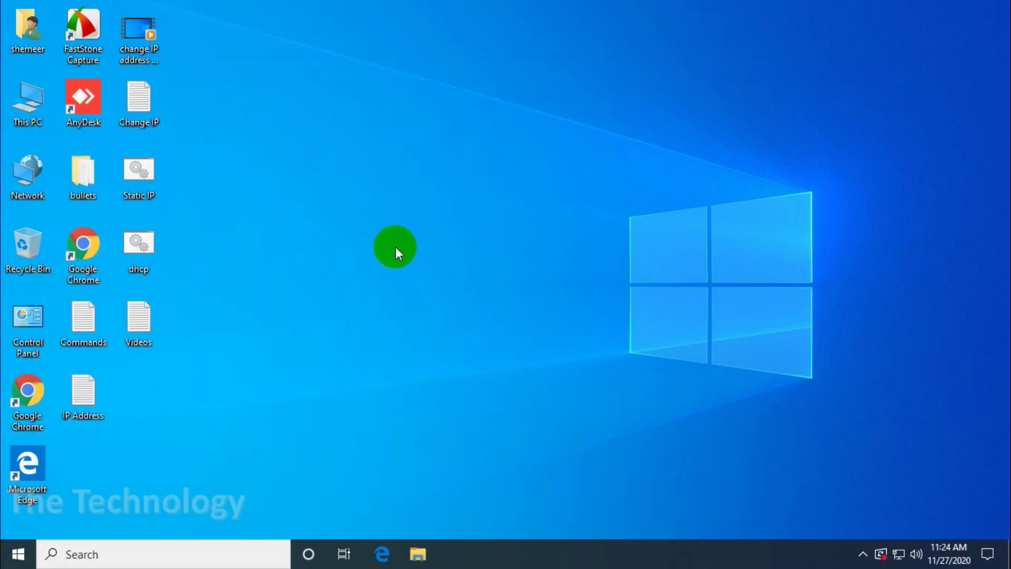
- Run date and enter 11/28/2020 as the new date
text(date)
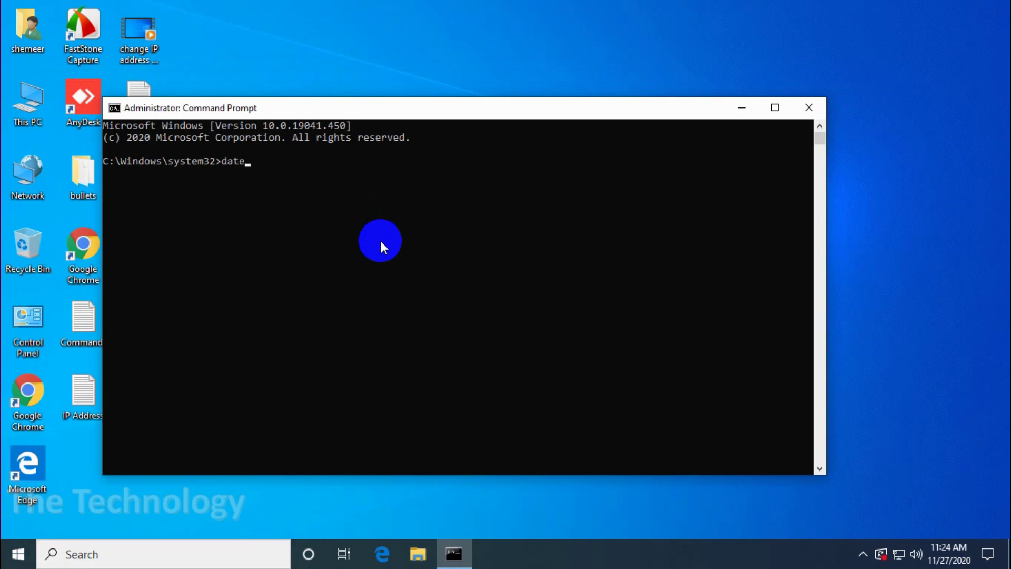
key(Return)
text(11/28)
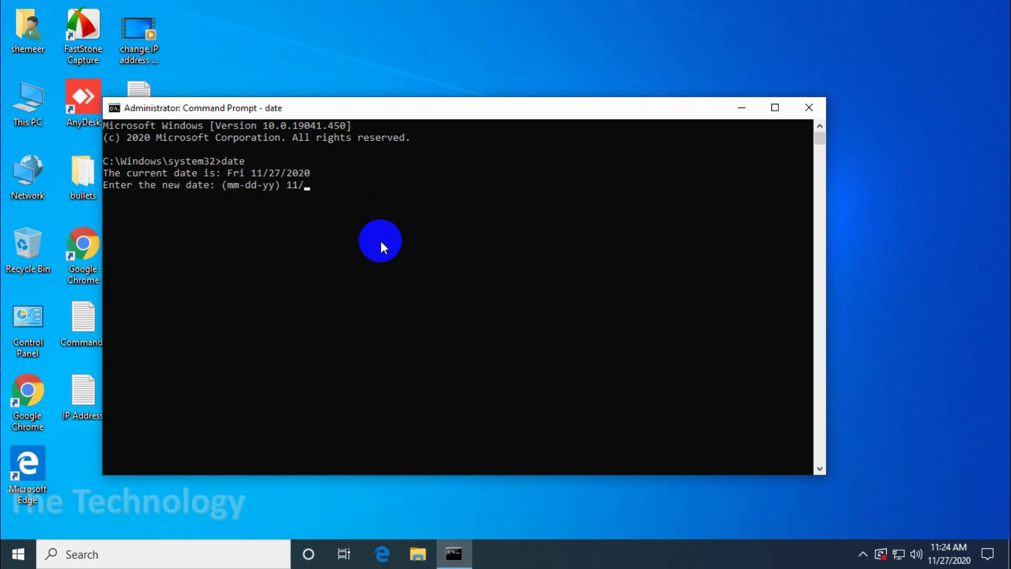
text(/2020)
key(Return)
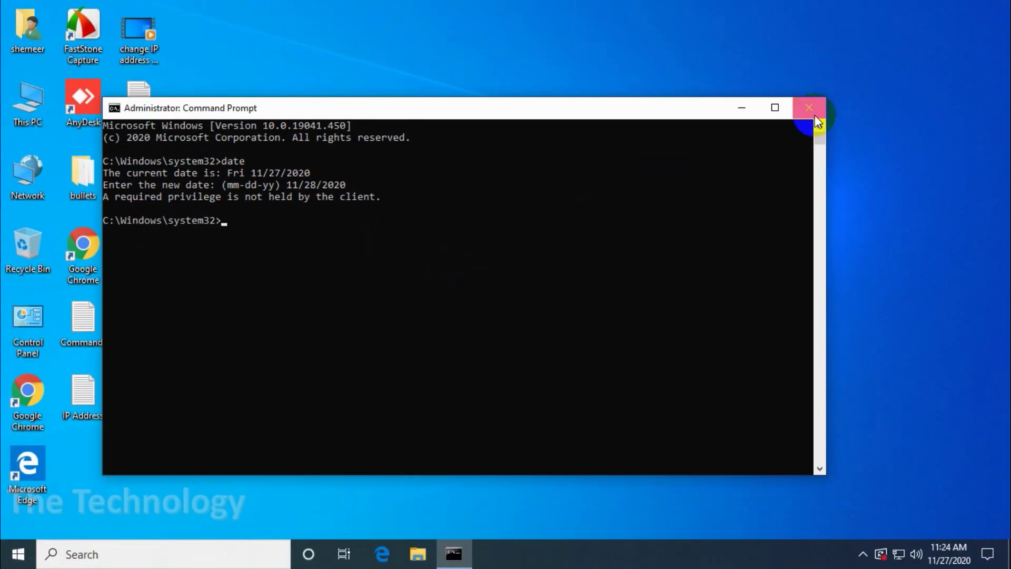
- Close Command Prompt, refresh the desktop, and open Control Panel's Administrative Tools
click(815, 115)
right_click(526, 200)
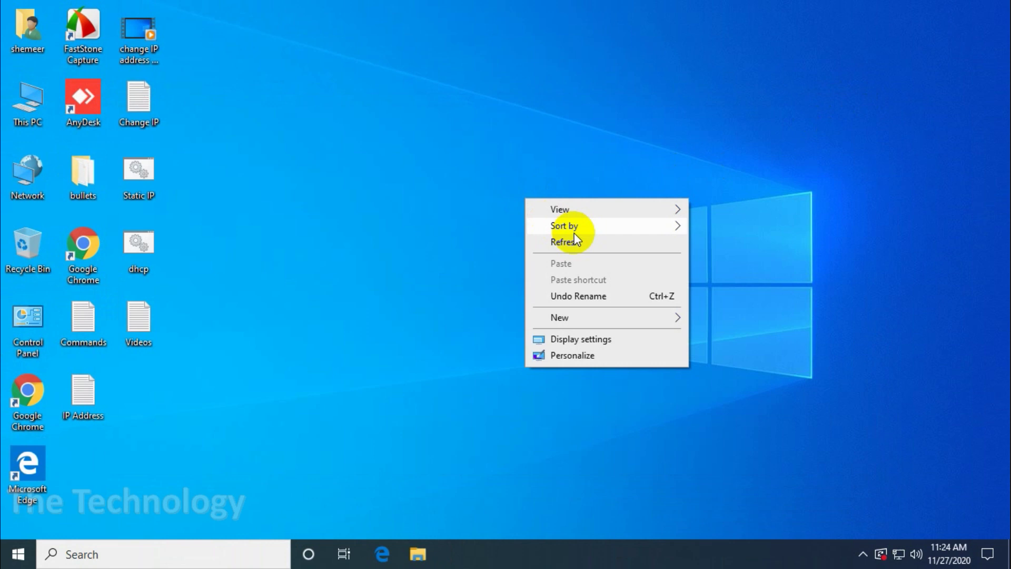
click(576, 246)
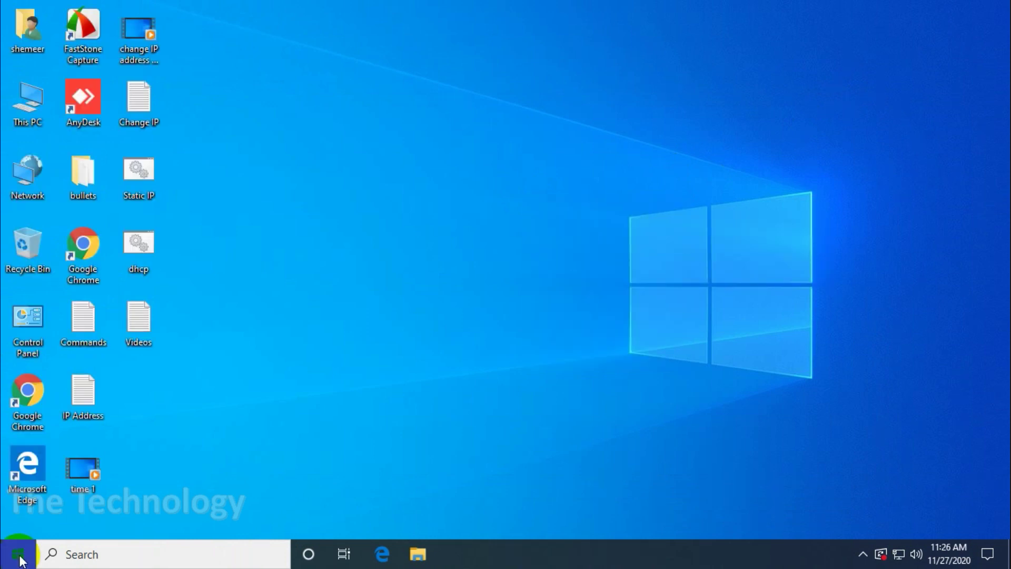
click(19, 556)
text(contr)
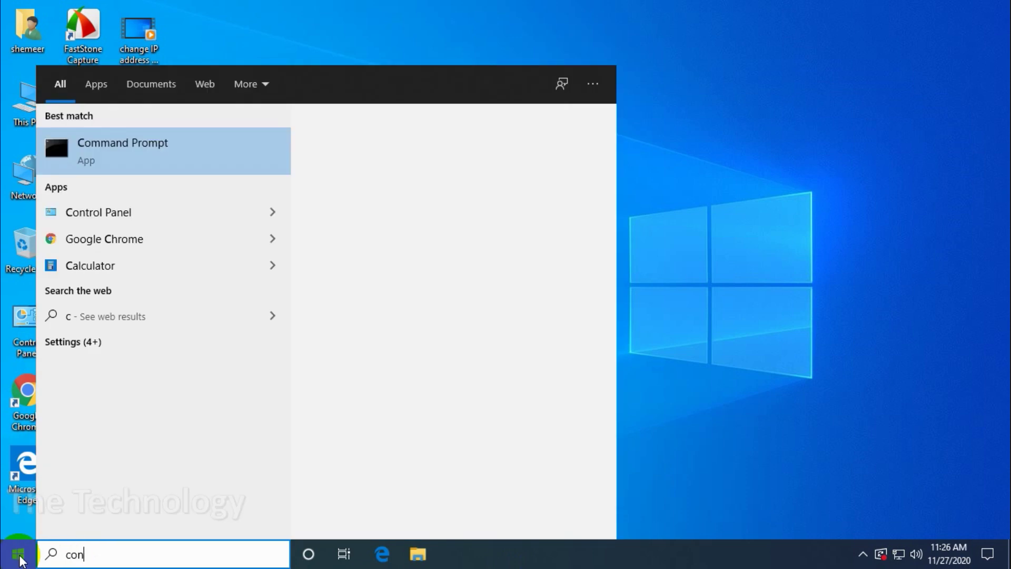
click(22, 560)
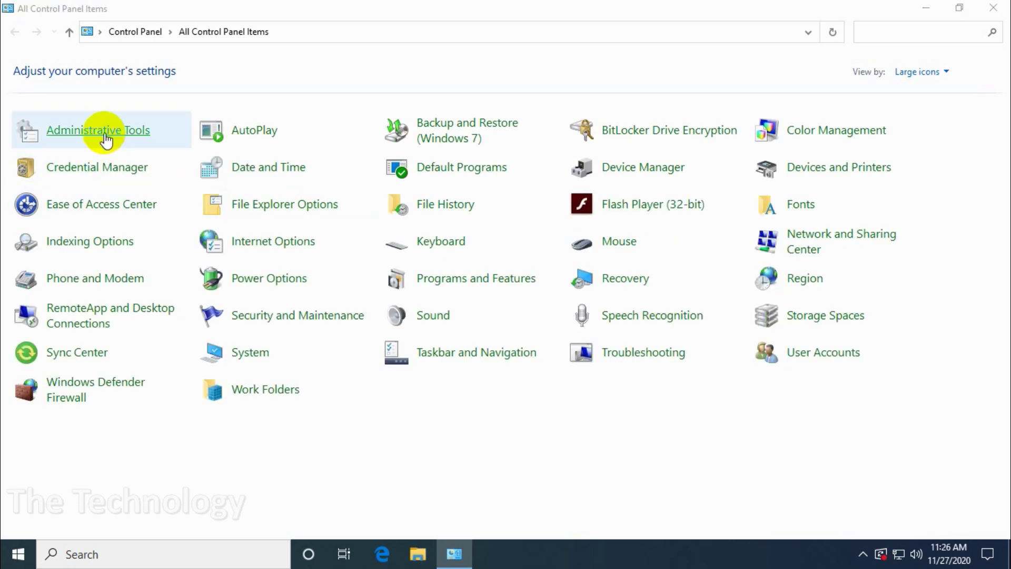
click(105, 138)
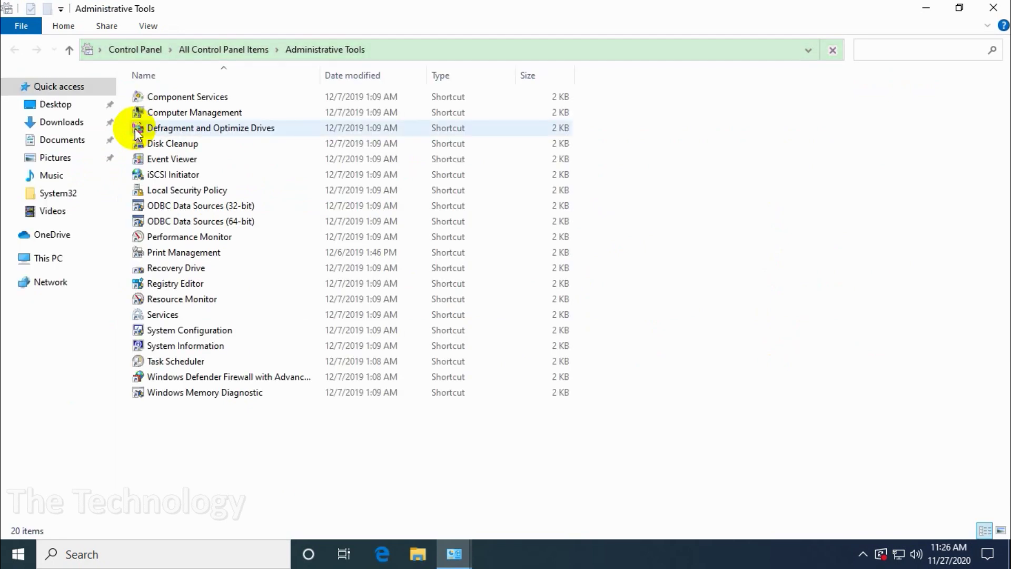
- Launch the Services console from the Administrative Tools list
click(161, 159)
text(sy)
click(173, 315)
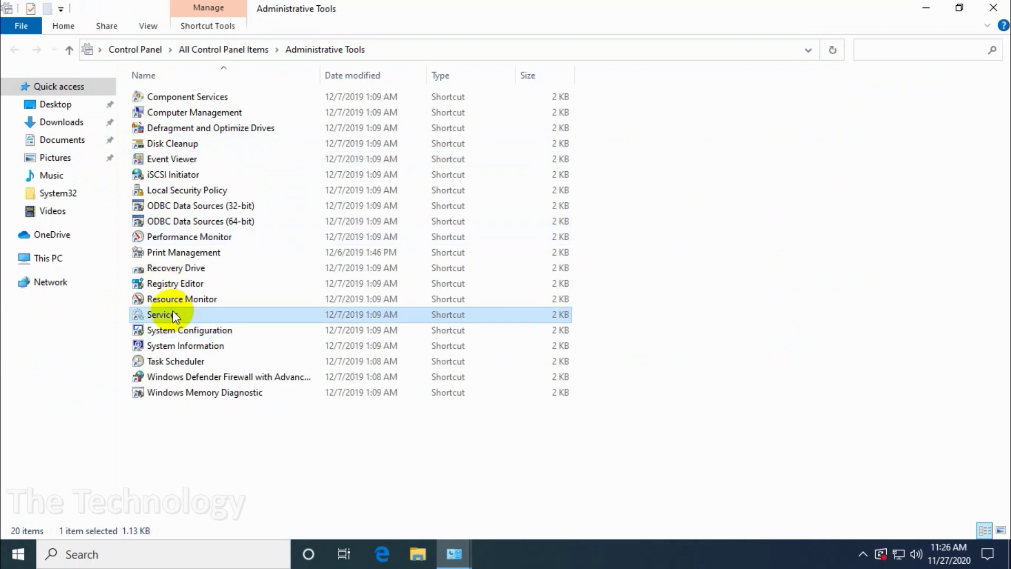
double_click(176, 315)
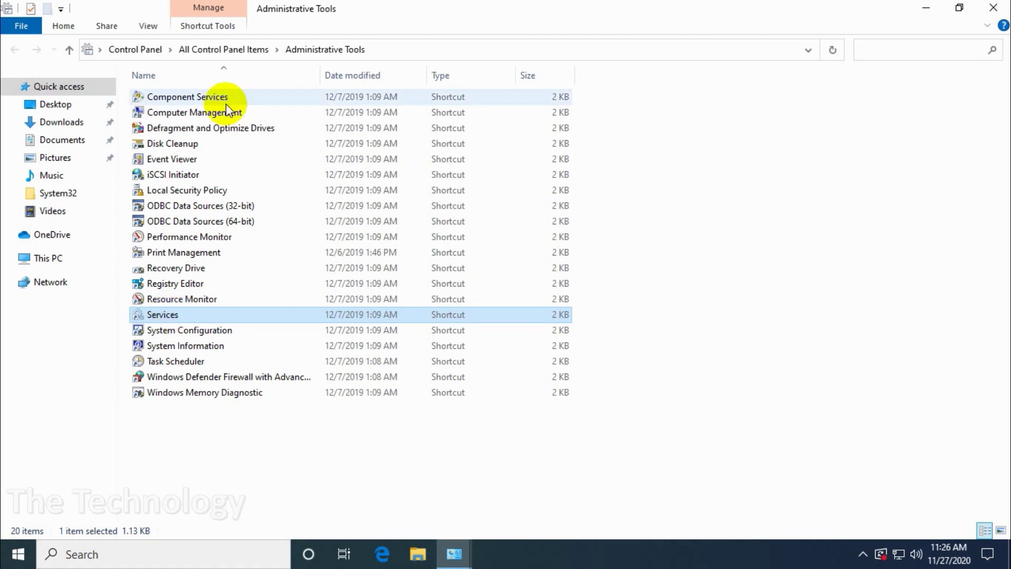
- Find the Windows Time service and inspect its Properties, including the Log On settings
click(217, 320)
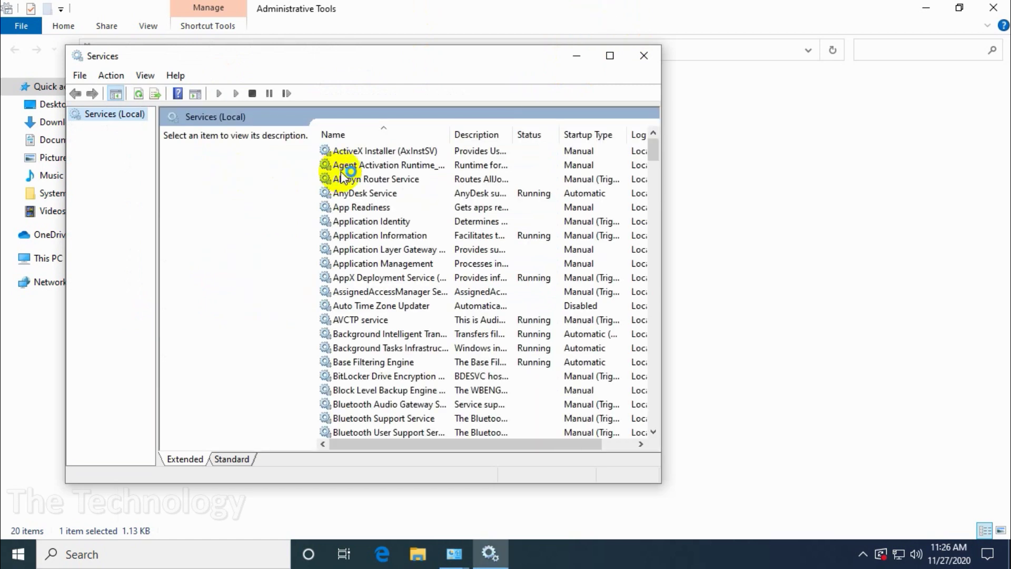
click(341, 171)
text(windows audio)
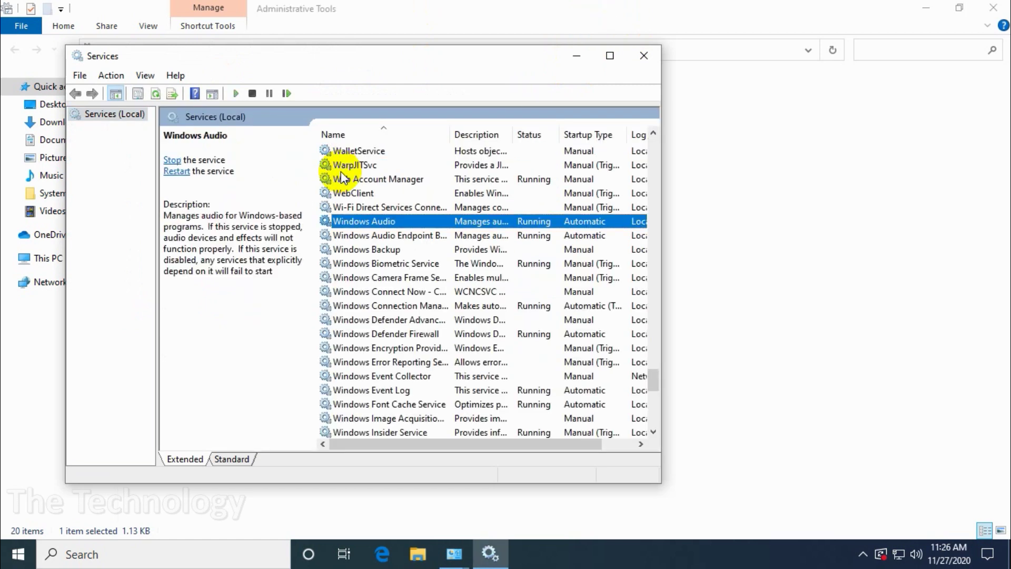
click(392, 292)
scroll(409, 338, down, 8)
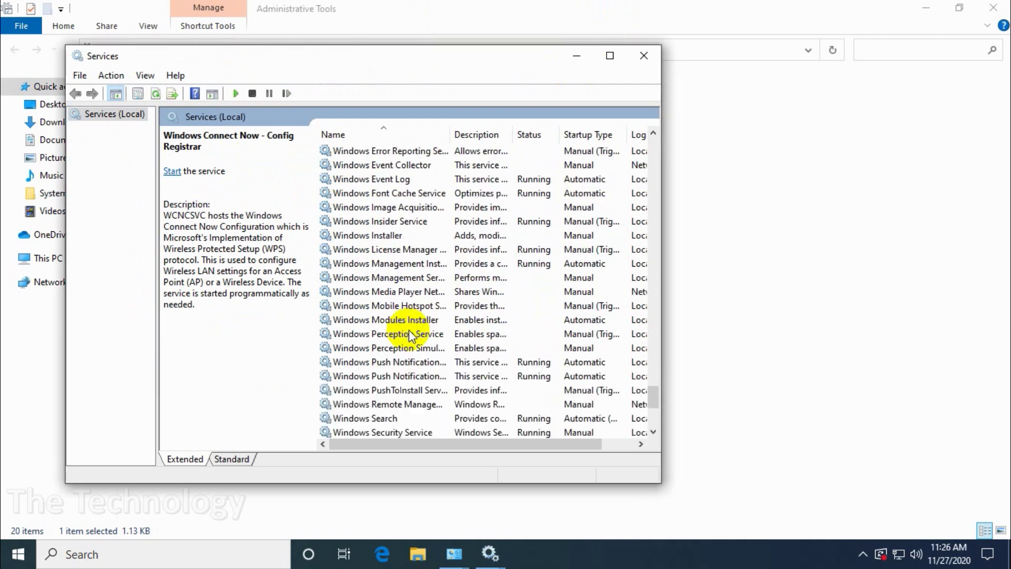
click(388, 319)
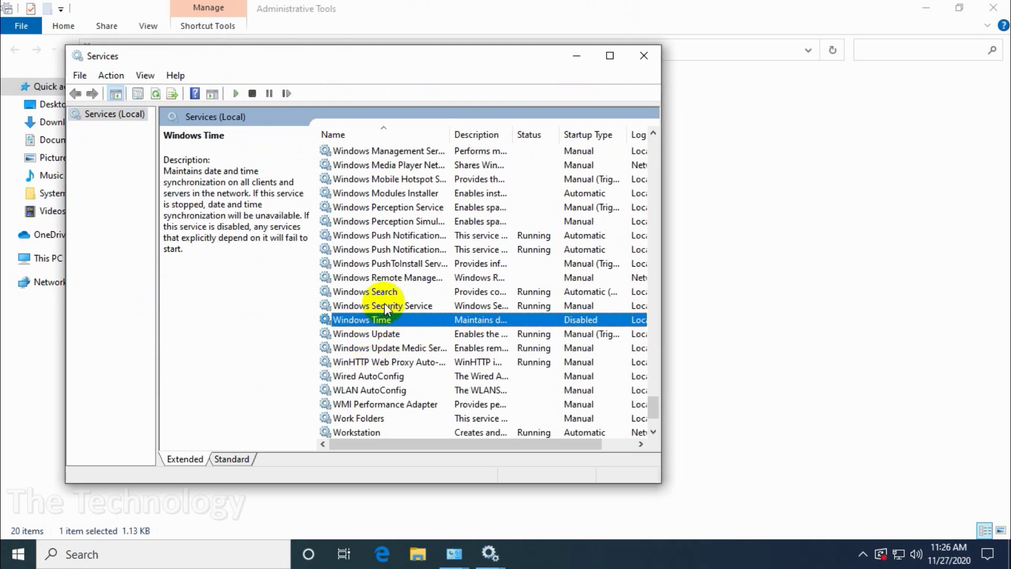
right_click(383, 319)
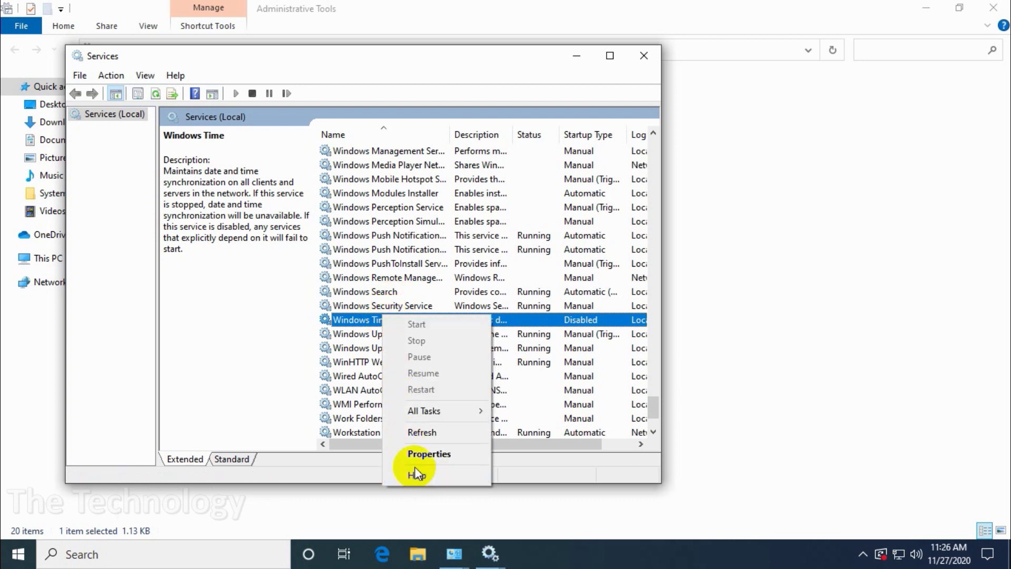
click(414, 453)
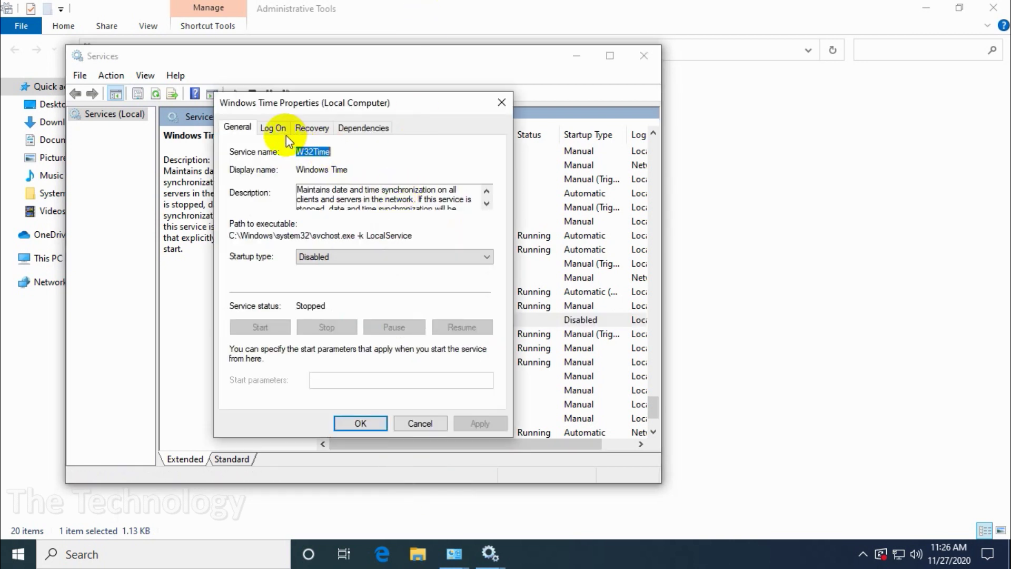
click(274, 128)
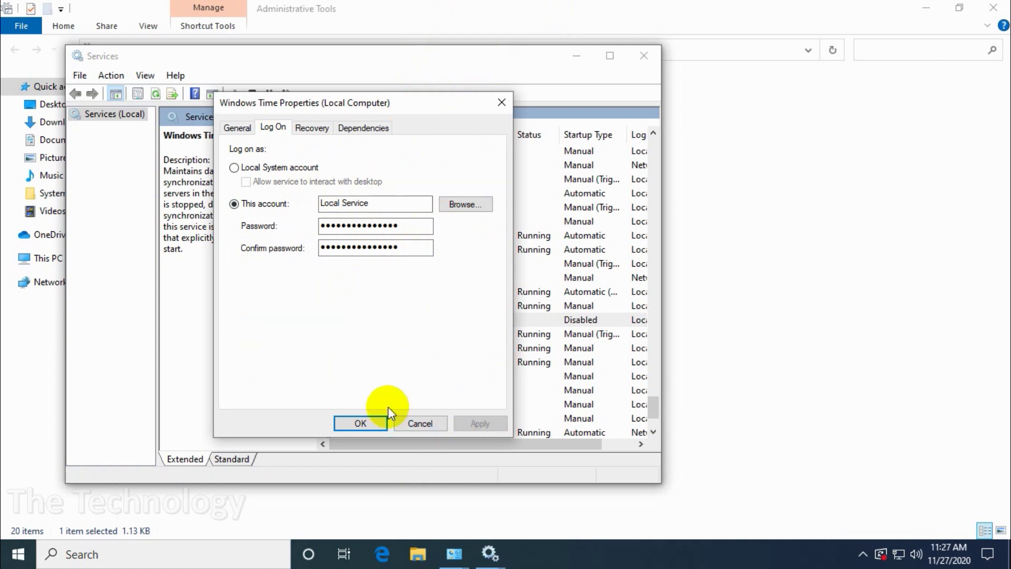
click(361, 422)
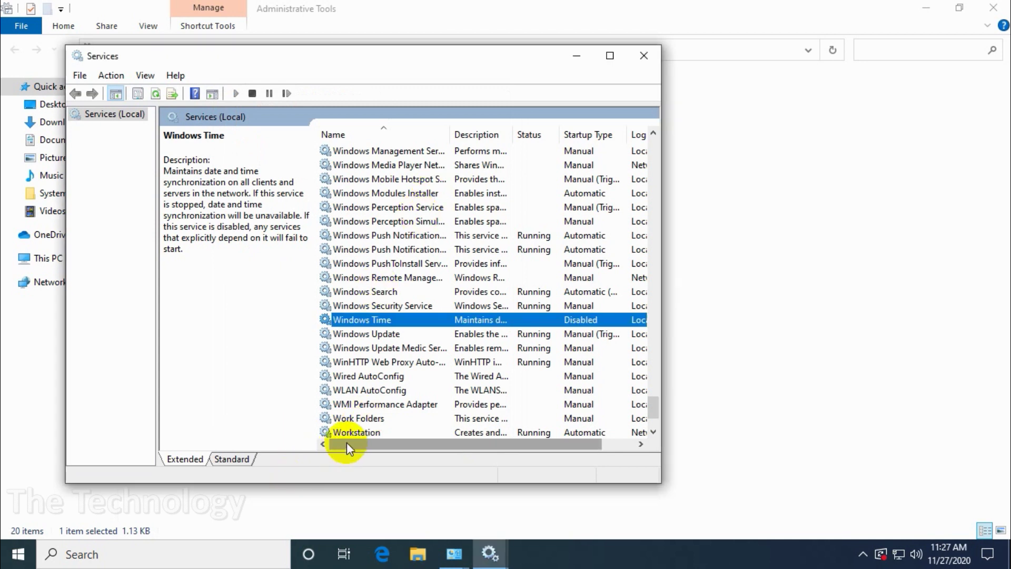
- Change Windows Time's startup type to Automatic, apply it, and refresh the services list
drag(347, 443, 463, 443)
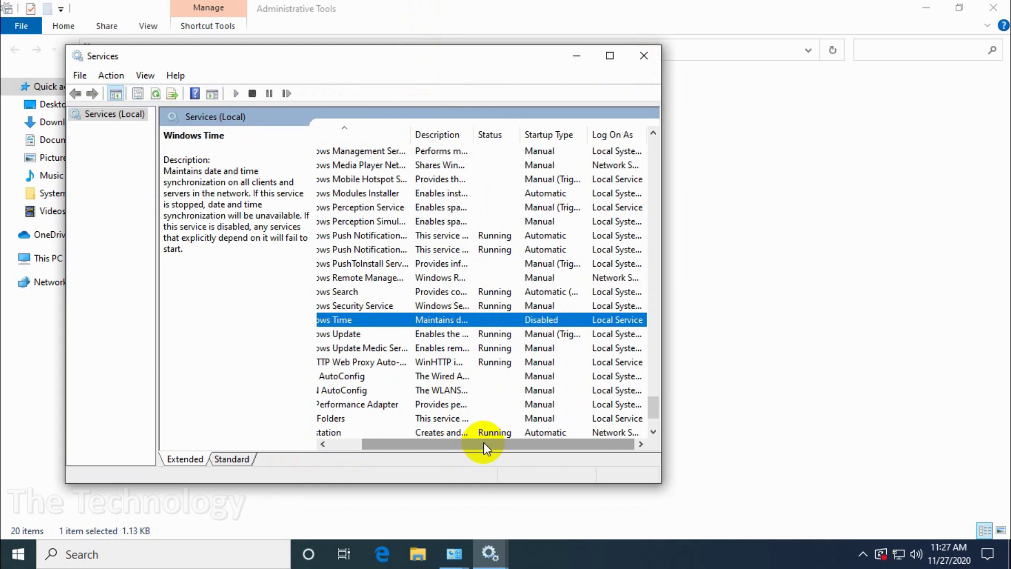
drag(484, 442, 537, 346)
double_click(561, 318)
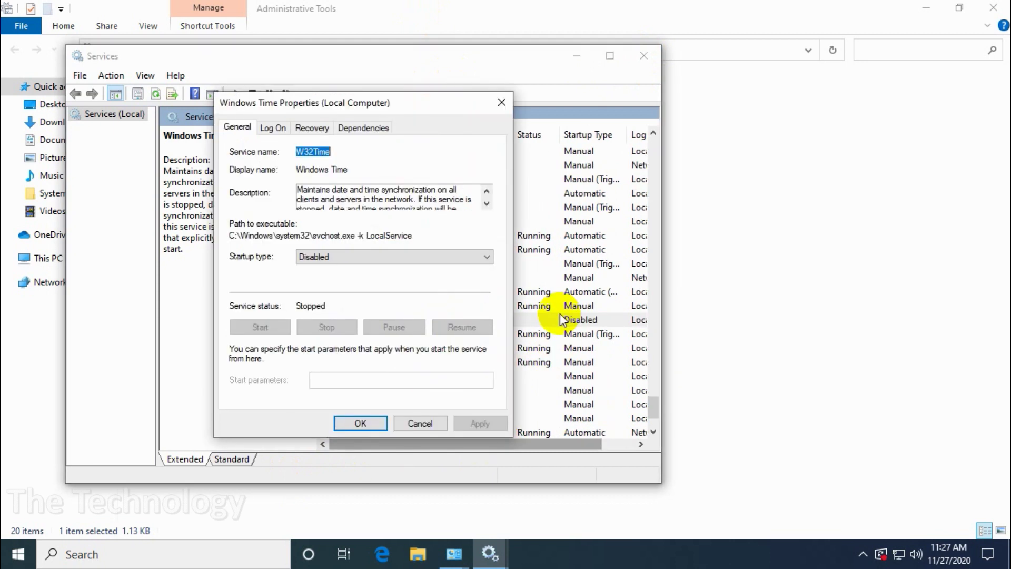
click(327, 253)
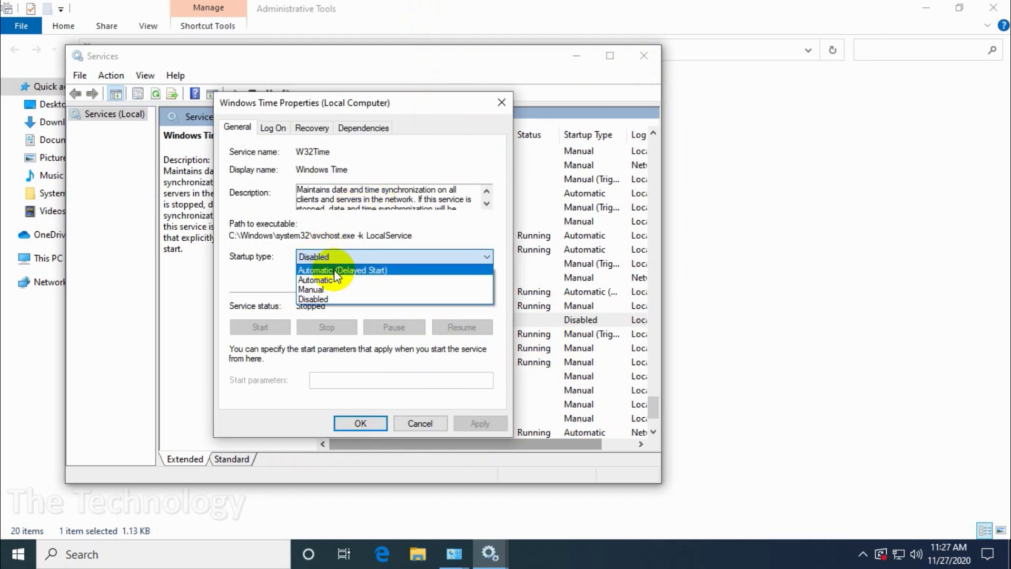
click(334, 281)
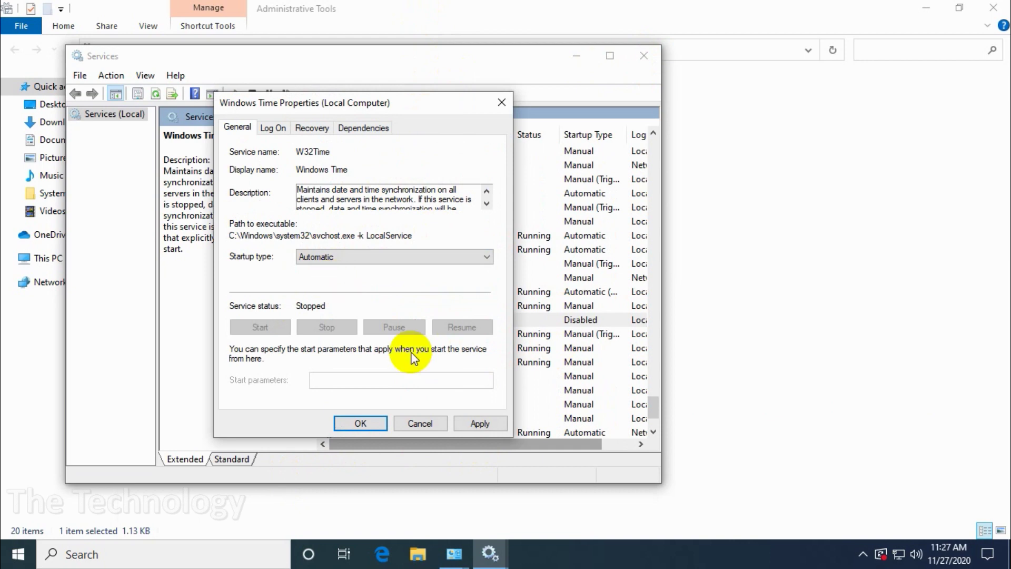
click(479, 425)
click(359, 424)
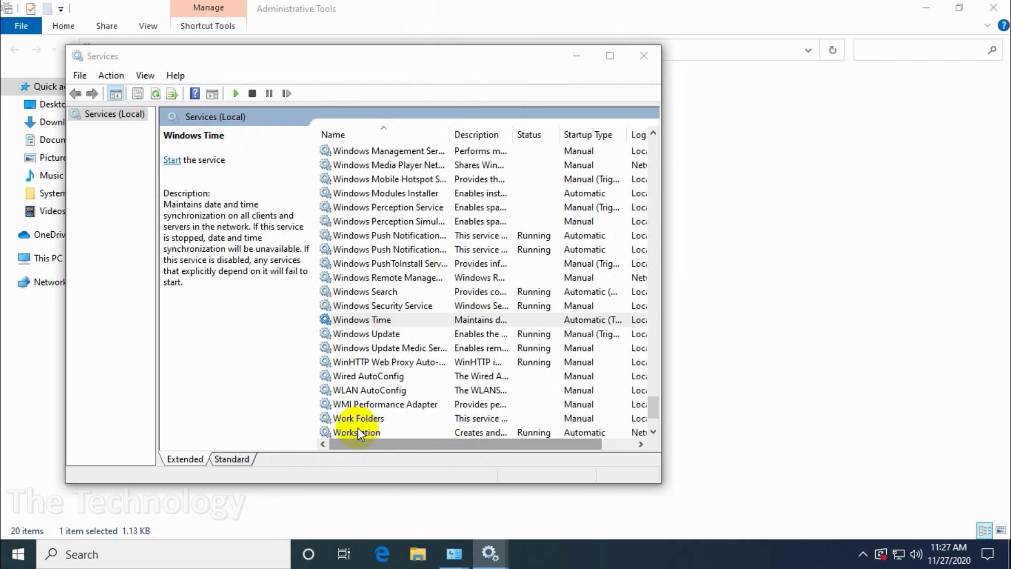
key(F5)
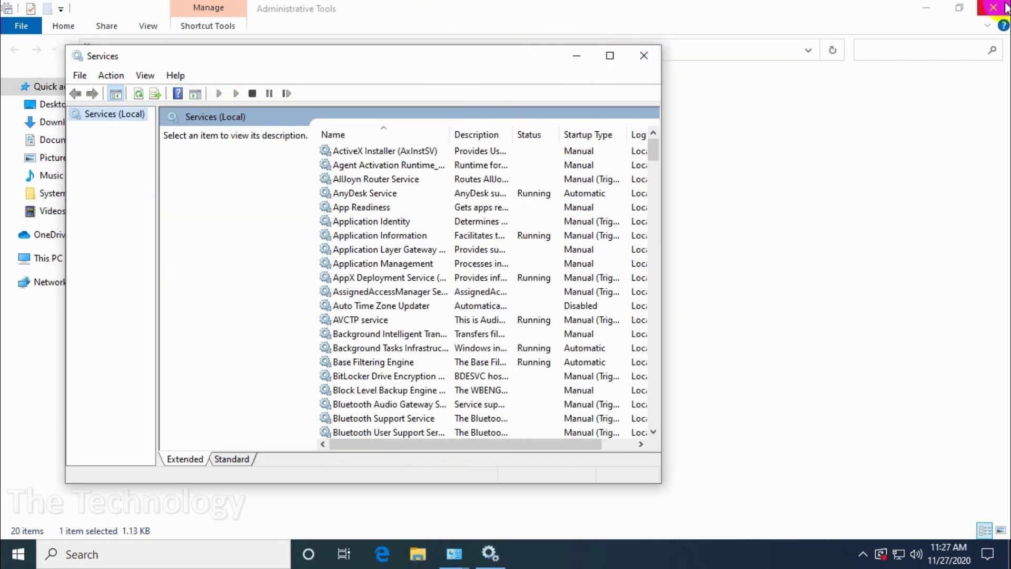
- Close the Services, Administrative Tools and Control Panel windows
click(644, 56)
click(994, 7)
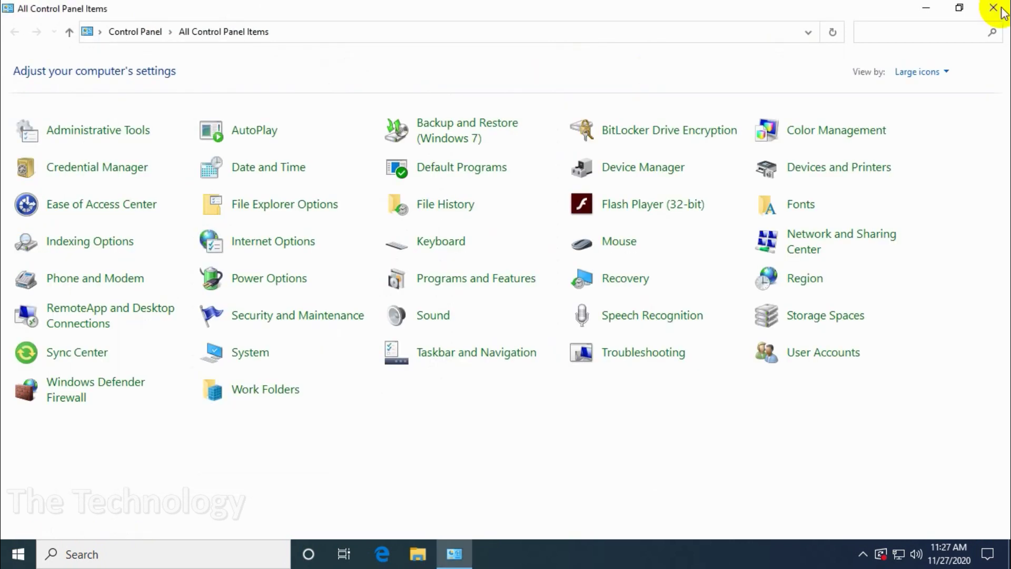
click(994, 8)
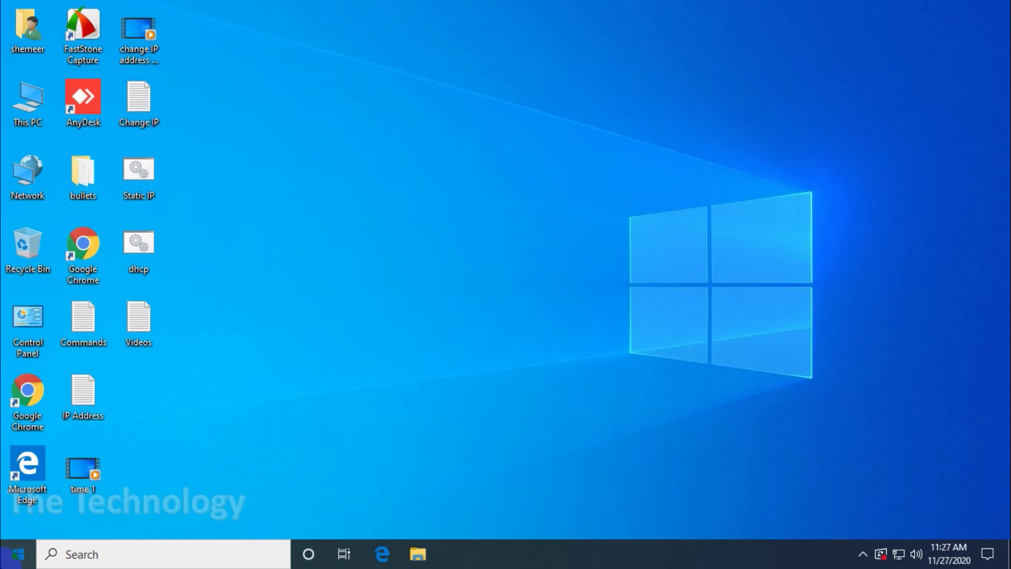
- Restart the computer from the Start menu's power options
click(18, 554)
click(20, 521)
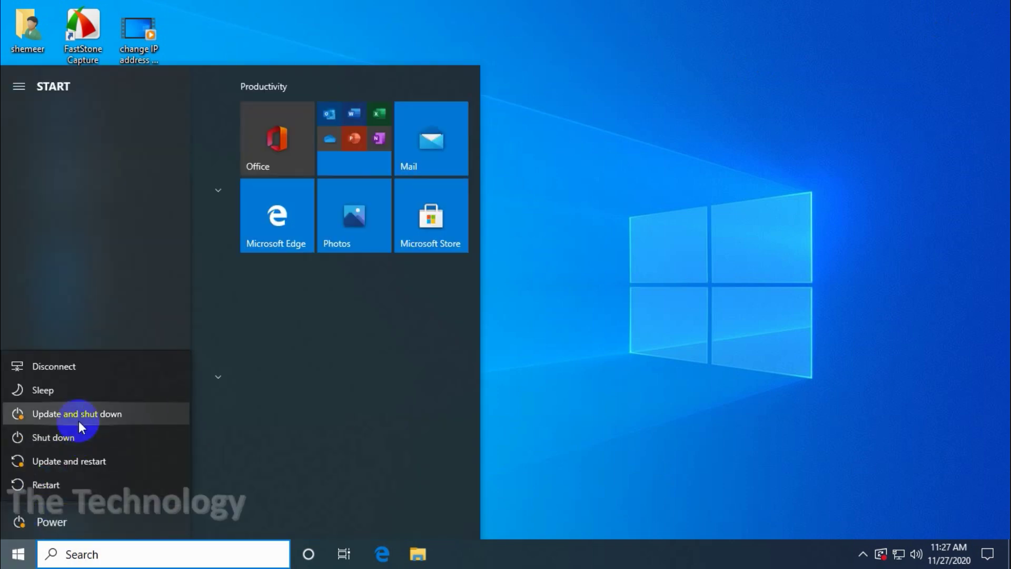
click(46, 484)
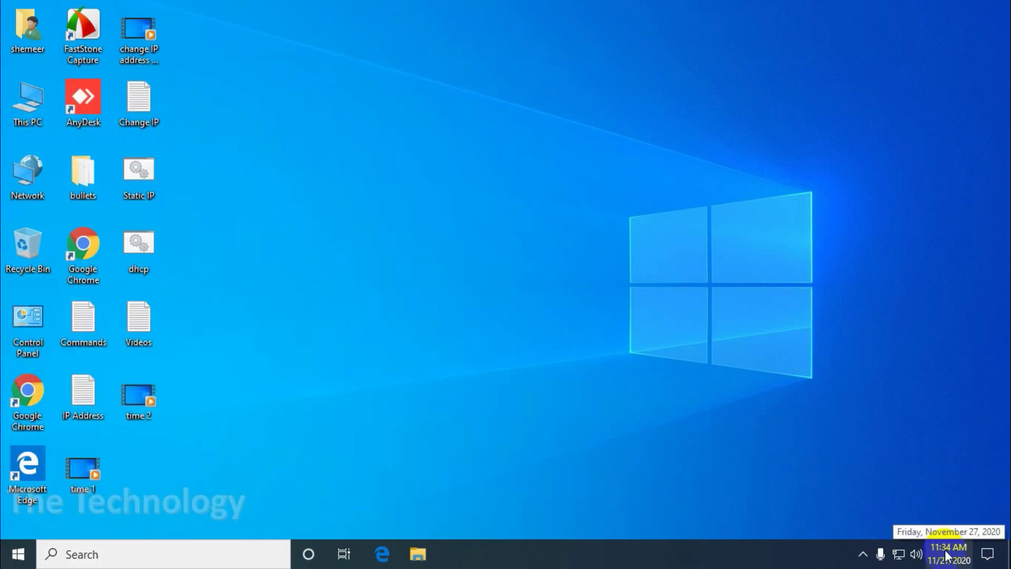
- Open the Date & time settings from the taskbar clock's menu
right_click(946, 554)
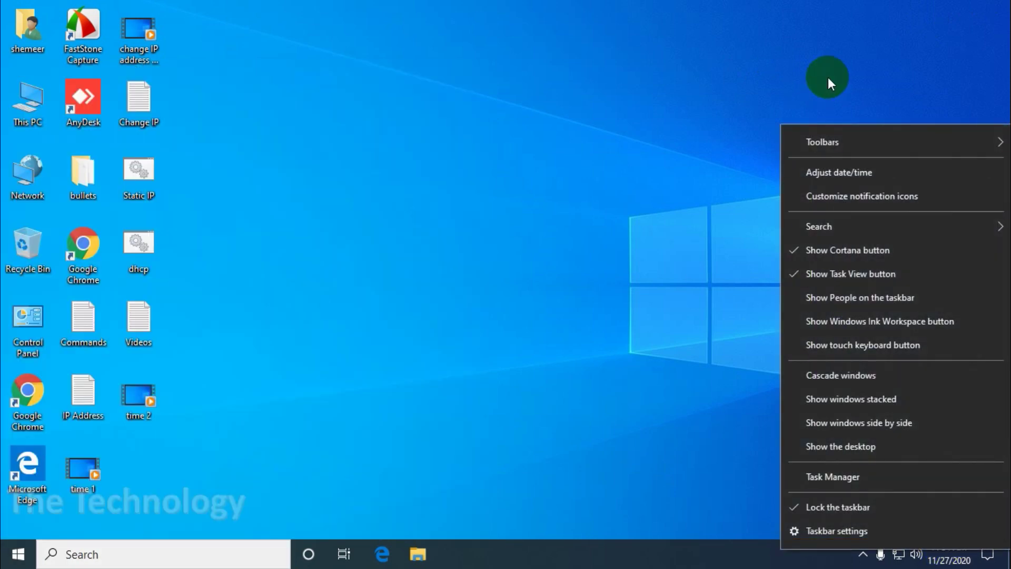
click(631, 190)
right_click(964, 558)
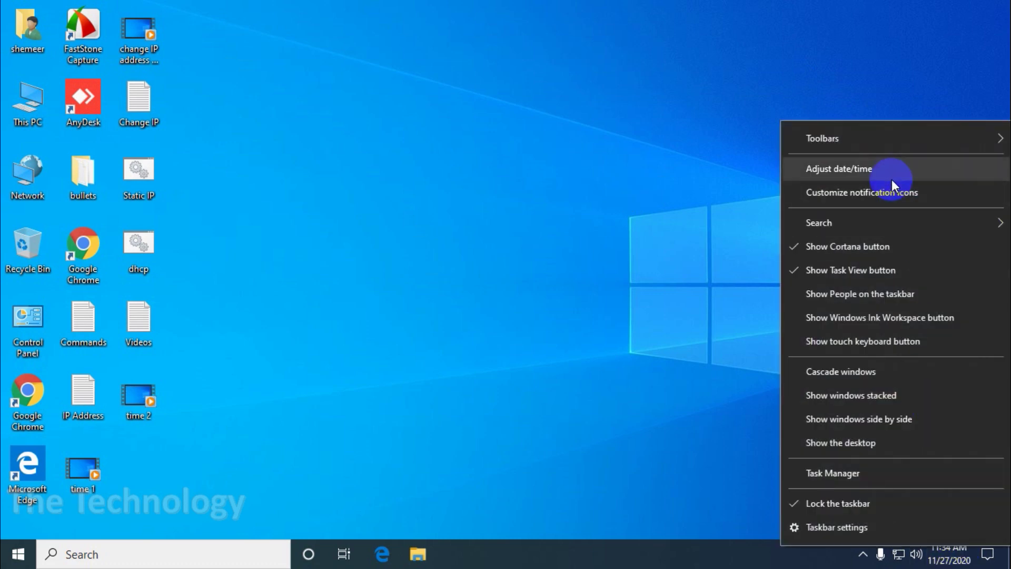
click(894, 180)
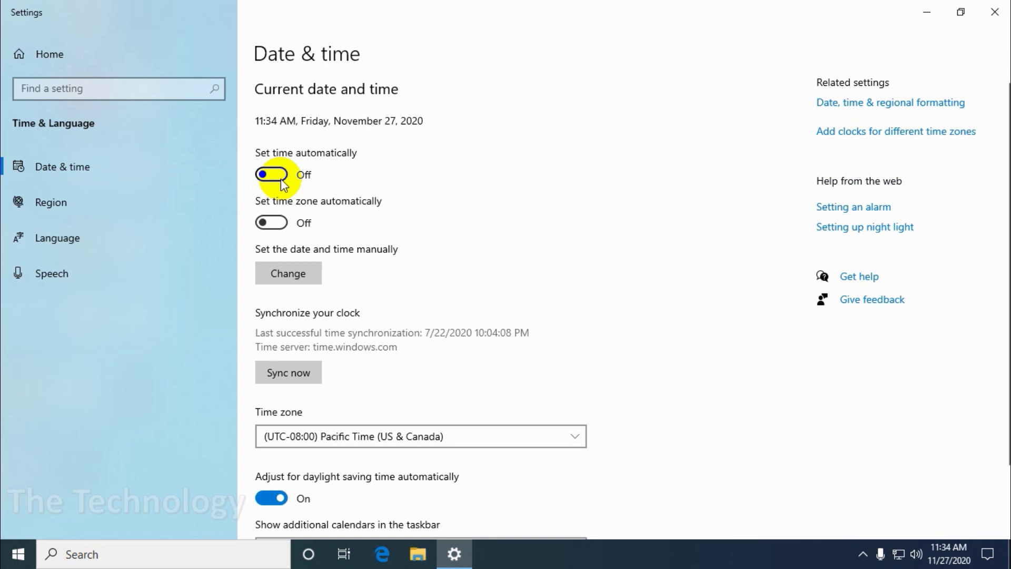
- Manually change the hour to 10, making the time 10:34 AM
click(297, 267)
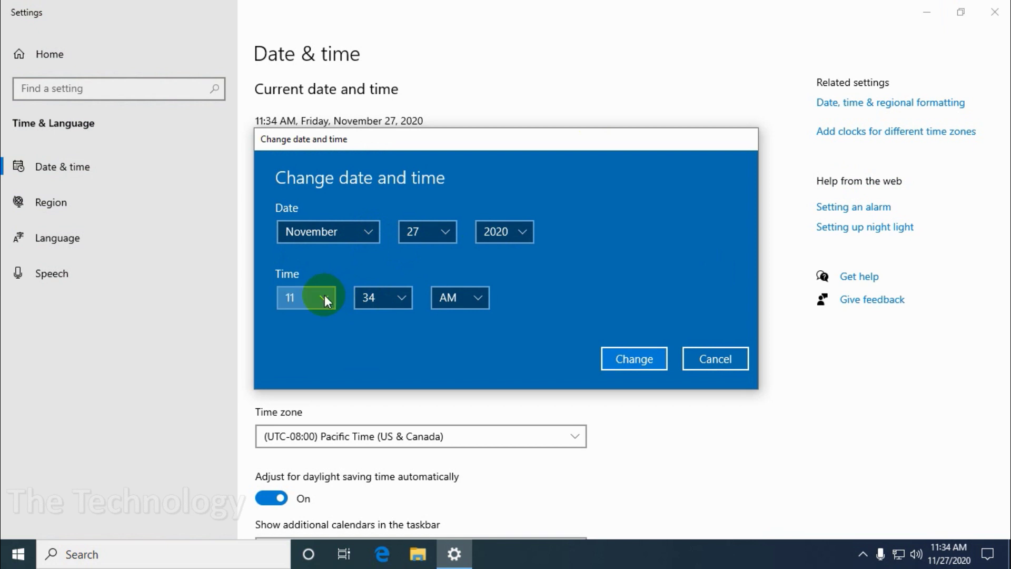
click(324, 296)
click(318, 271)
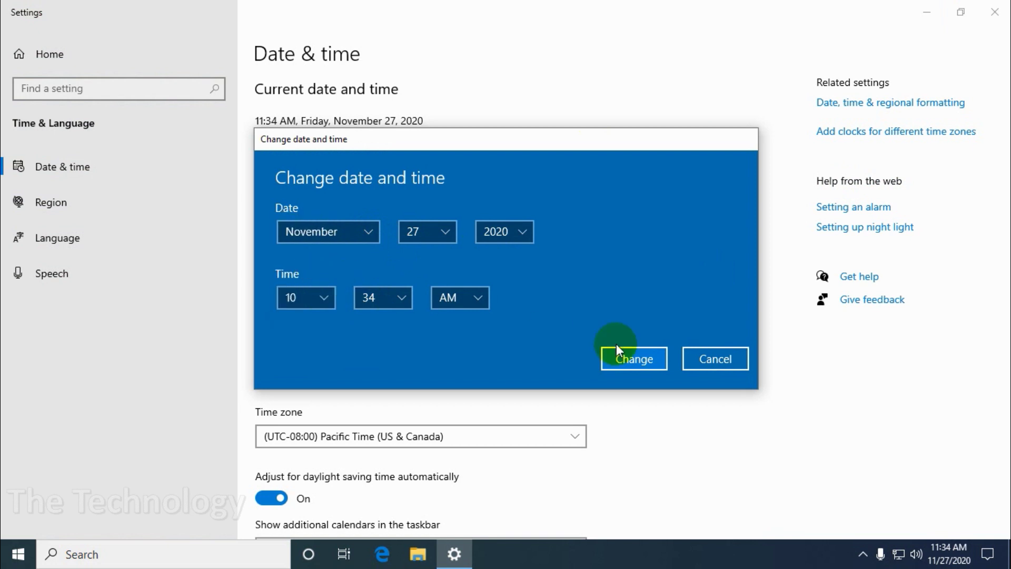
click(620, 354)
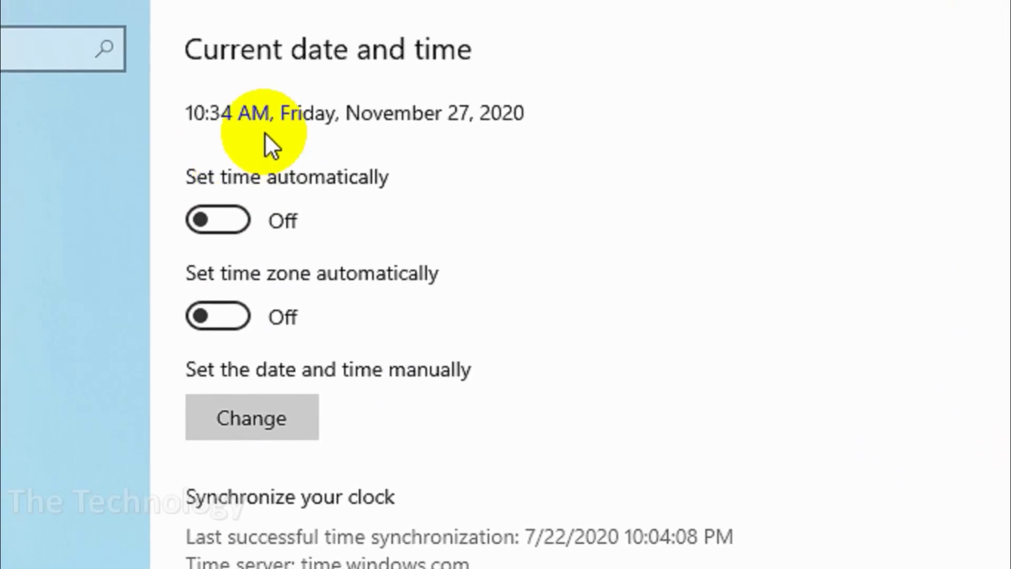
- Set the time zone to (UTC+04:00) Abu Dhabi, Muscat
scroll(453, 457, down, 3)
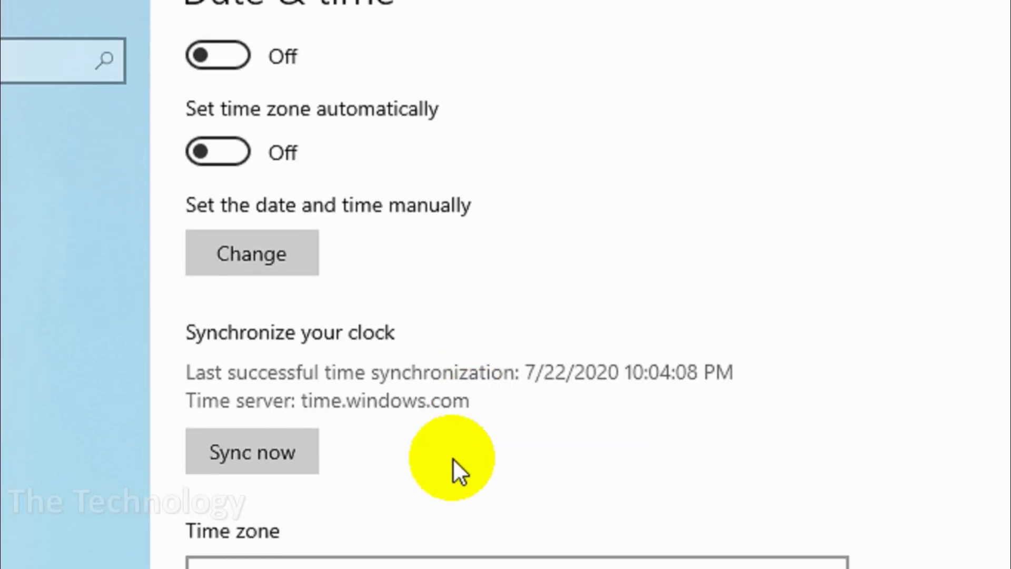
click(333, 427)
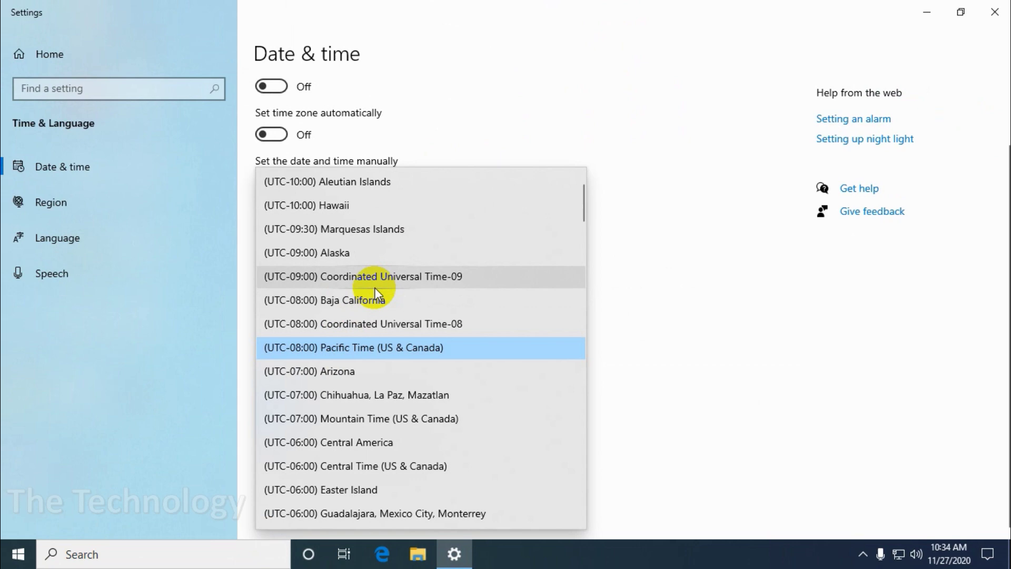
scroll(416, 291, down, 10)
scroll(384, 367, up, 3)
scroll(359, 305, down, 15)
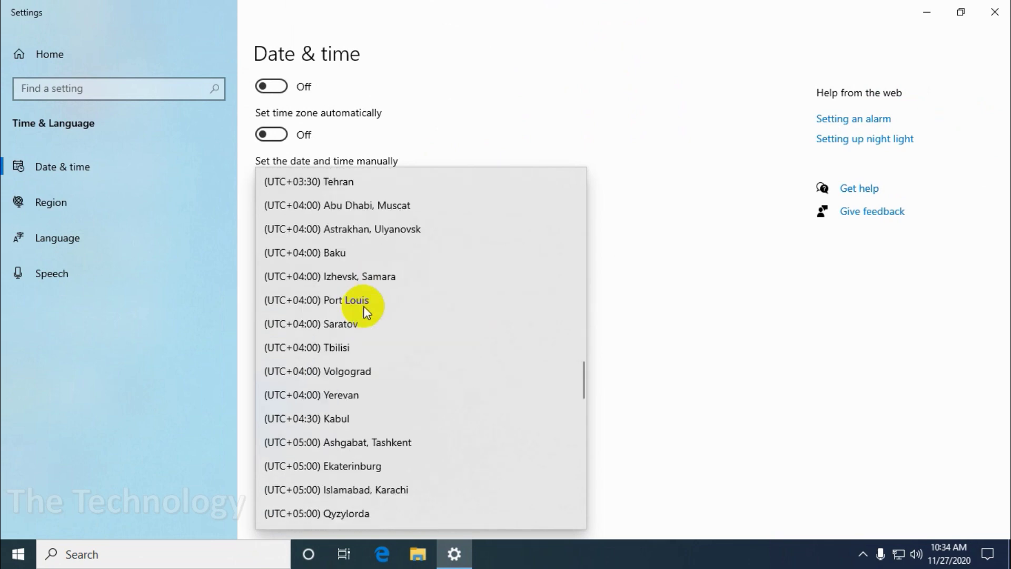
scroll(355, 277, down, 1)
scroll(355, 269, up, 2)
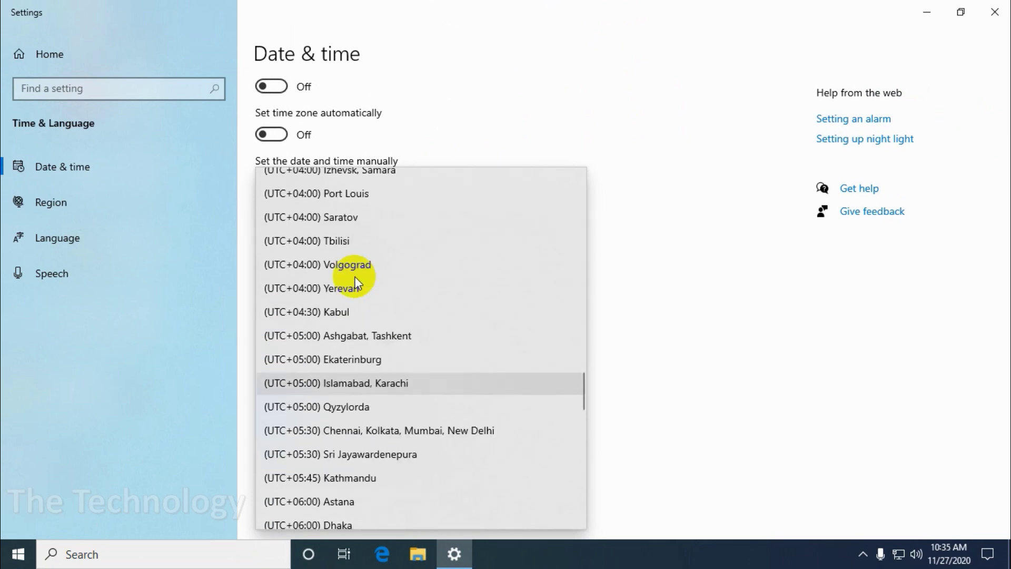
scroll(341, 214, up, 1)
scroll(340, 211, up, 3)
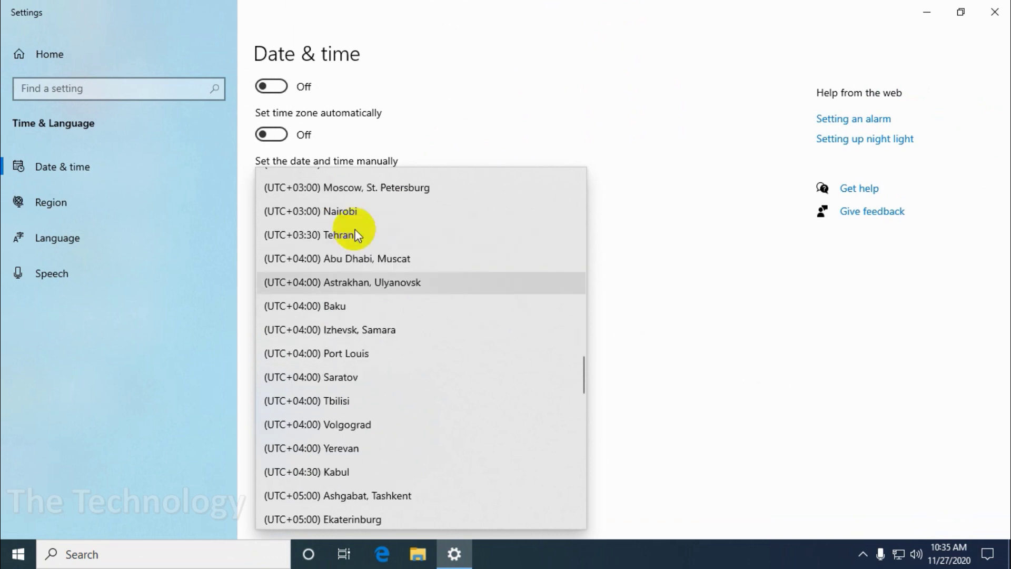
click(365, 316)
- Turn on 'Set time automatically' and sync the clock with time.windows.com
scroll(524, 285, up, 2)
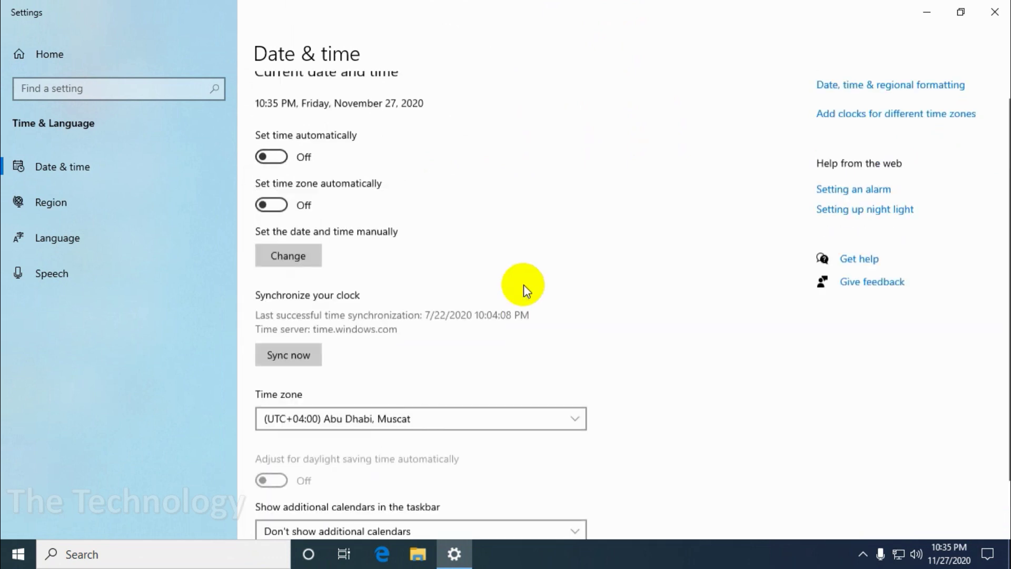
scroll(523, 285, down, 2)
scroll(352, 389, up, 2)
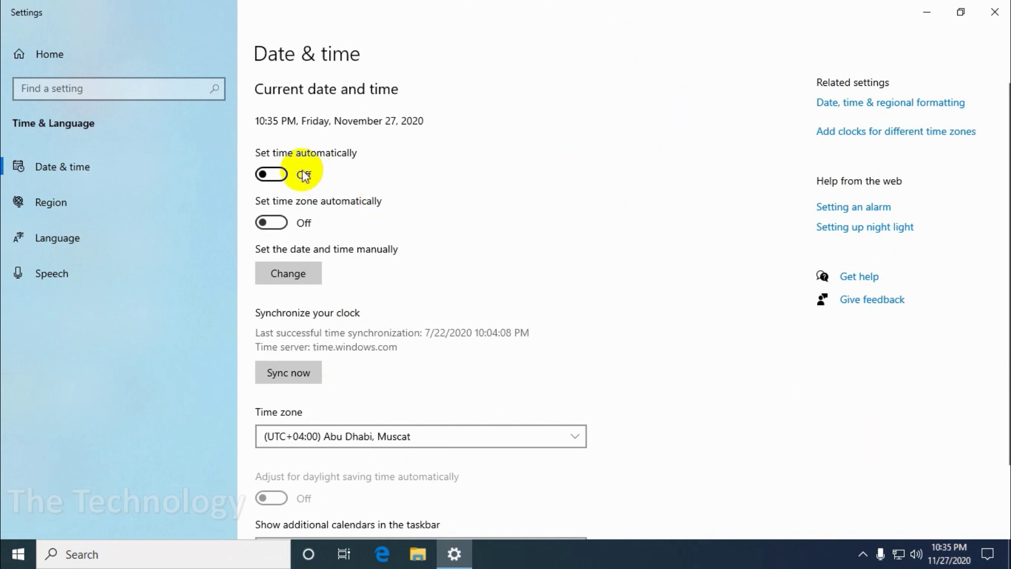
click(270, 175)
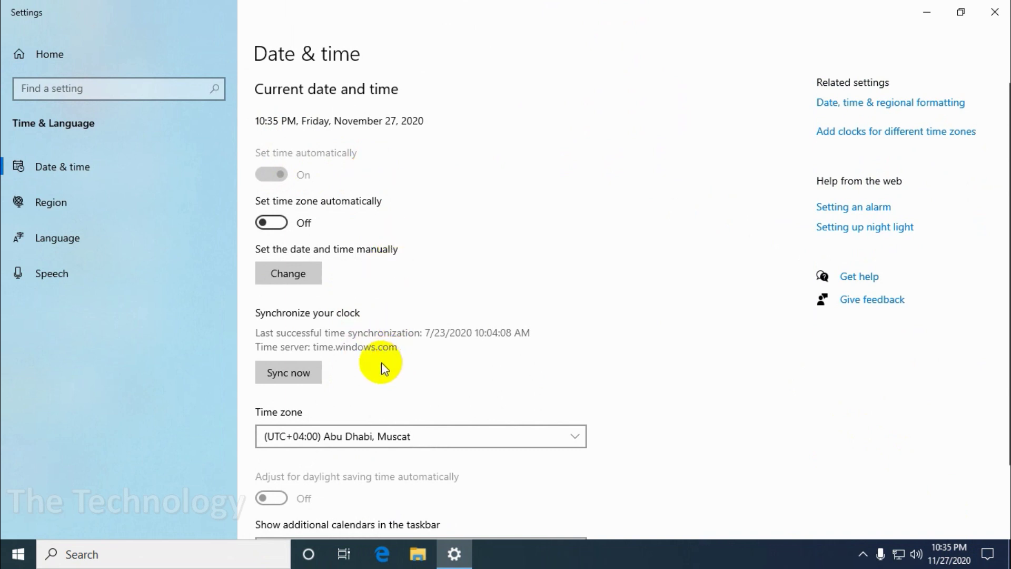
click(303, 375)
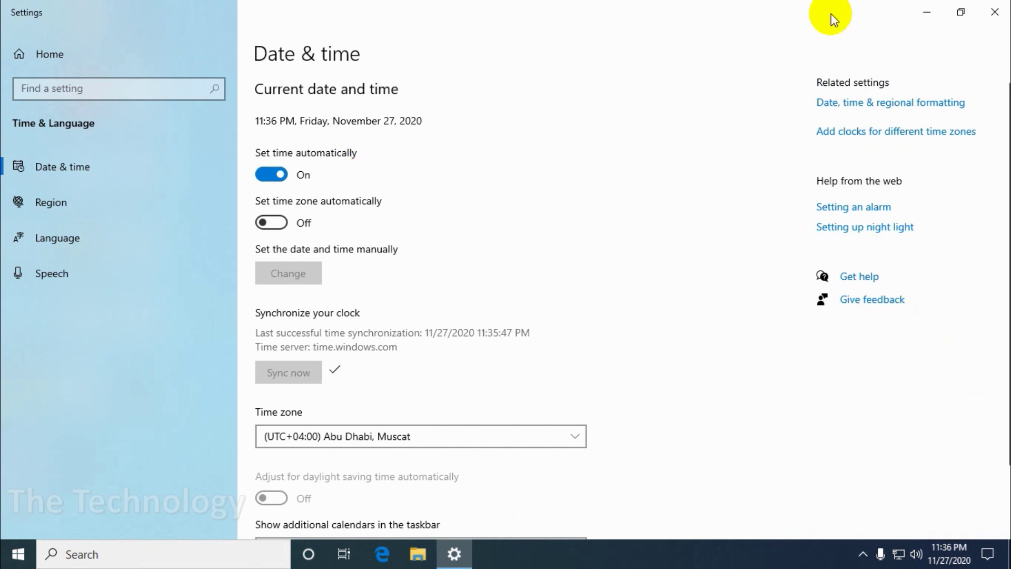
- Close Settings and launch Command Prompt by searching 'cmd'
click(995, 12)
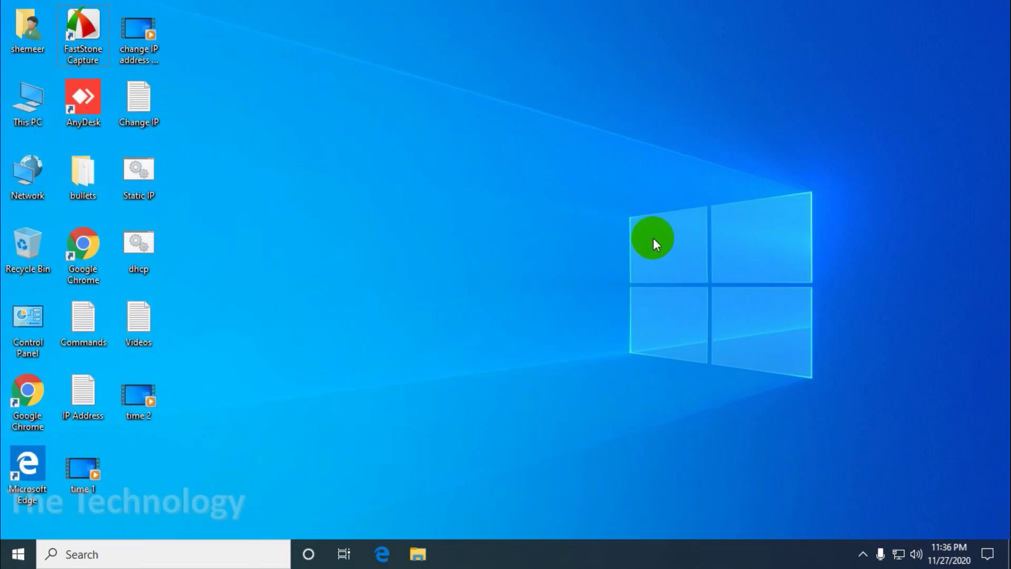
key(super)
text(c)
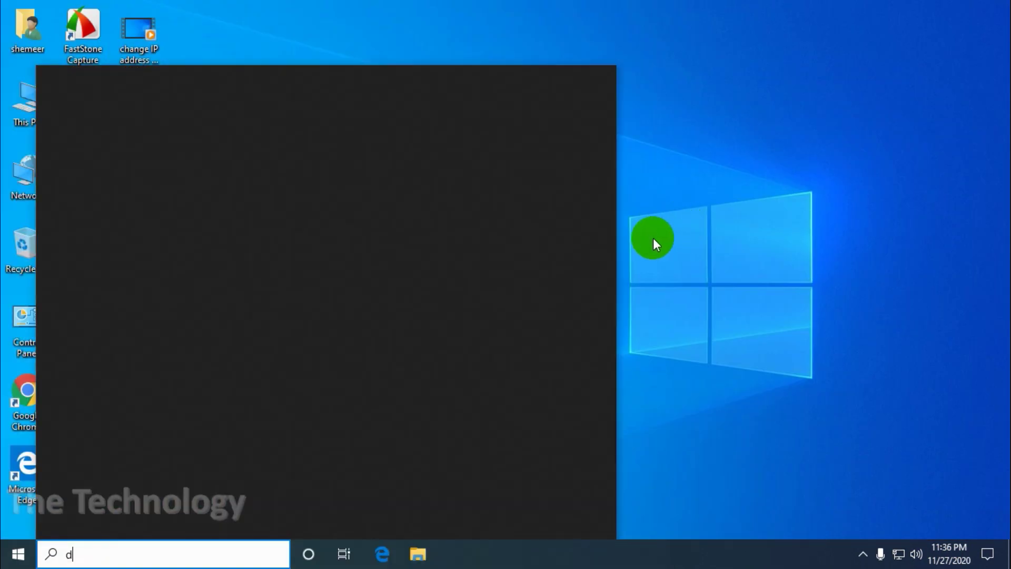
text(md)
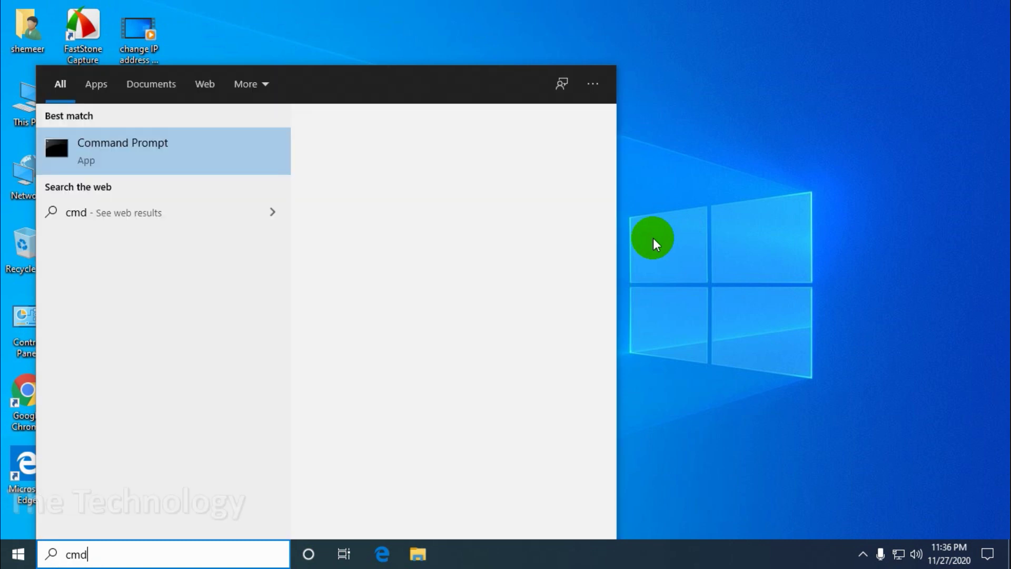
key(Return)
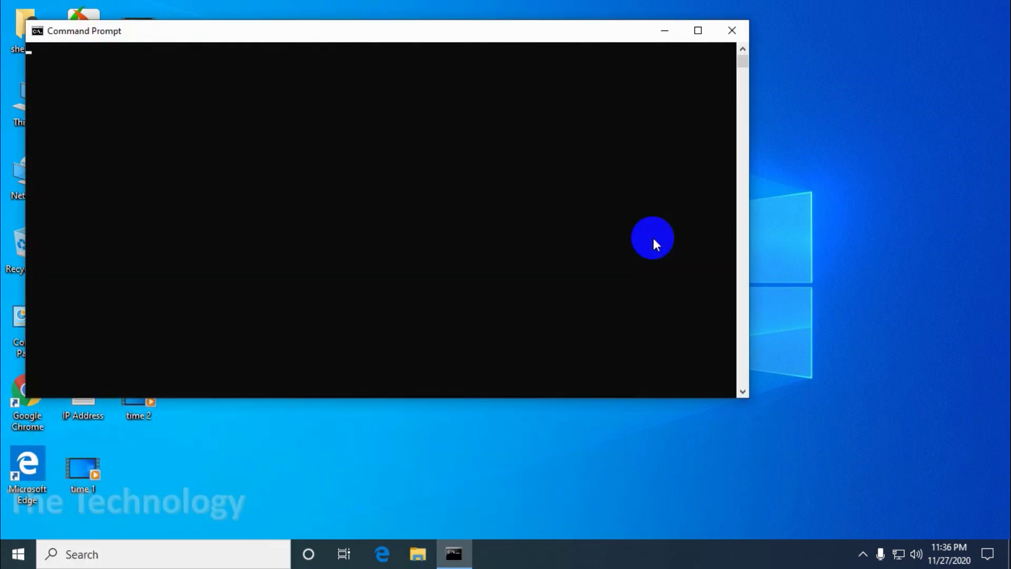
- Change the system date to 11/28/2020 with the date command
text(date)
key(Return)
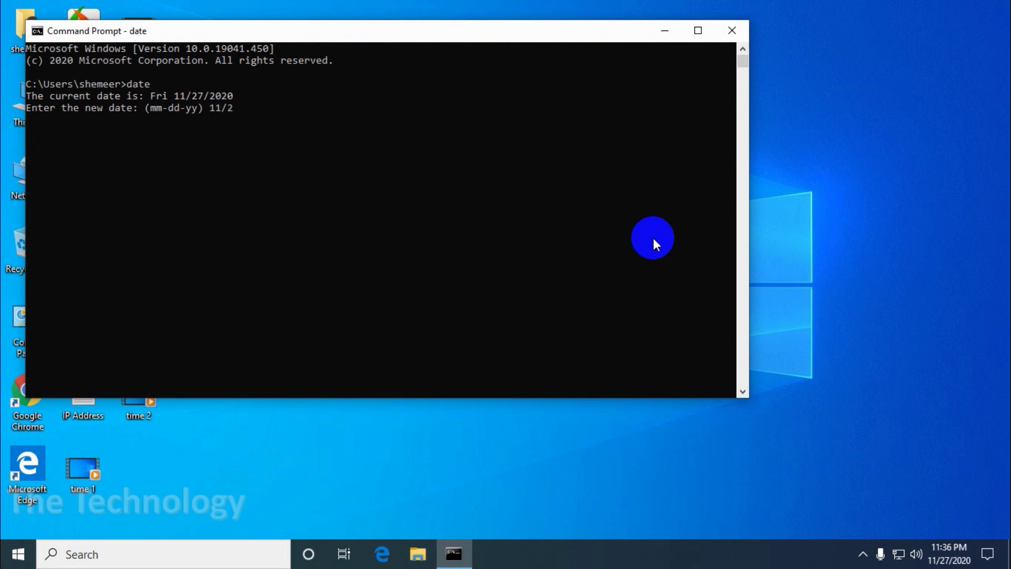
key(Return)
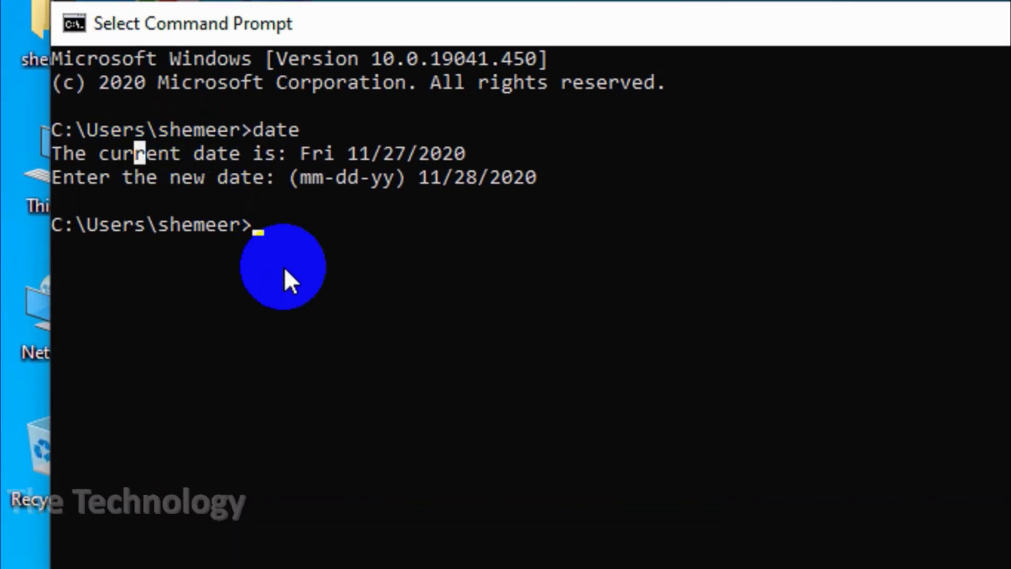
- Set the system date back to 11/27/2020, correcting a mistyped entry
text(date)
key(Return)
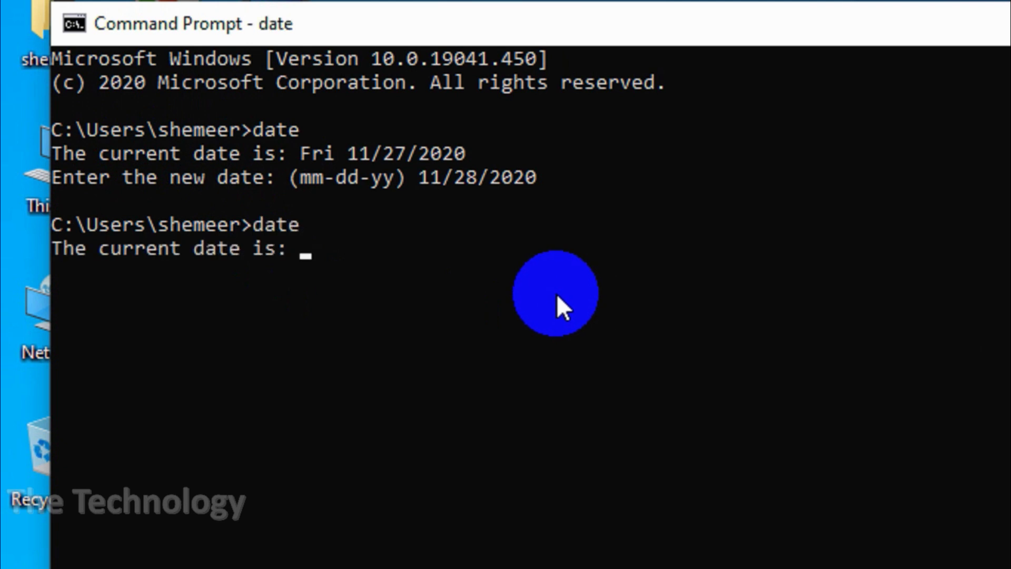
text(11/27)
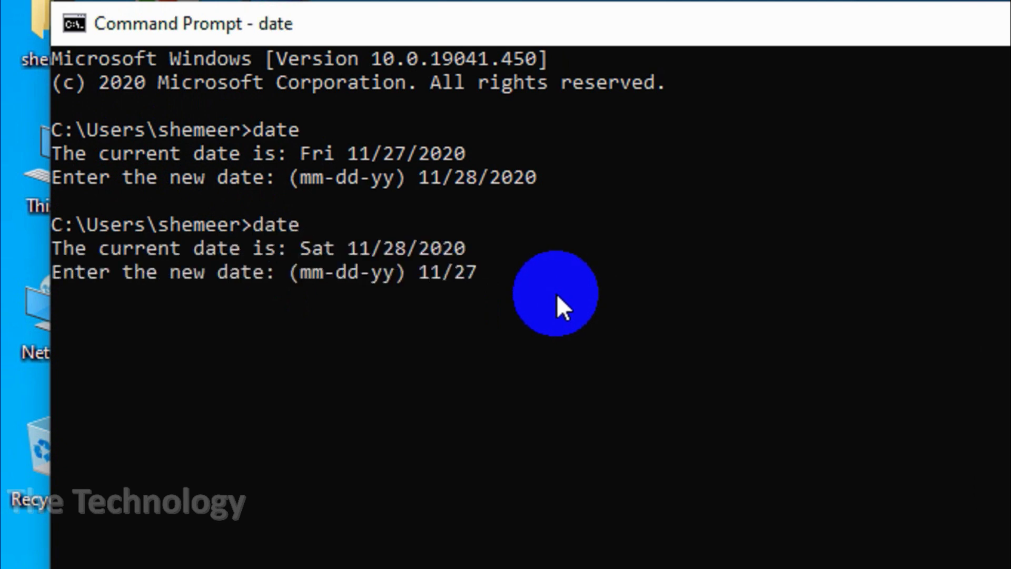
text(/2-202)
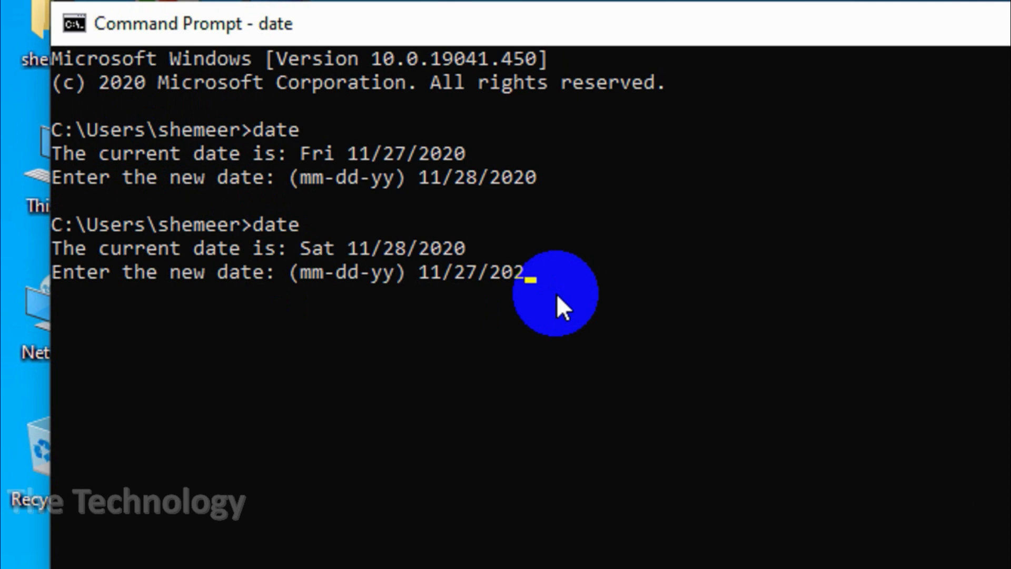
key(Return)
key(Up)
key(BackSpace)
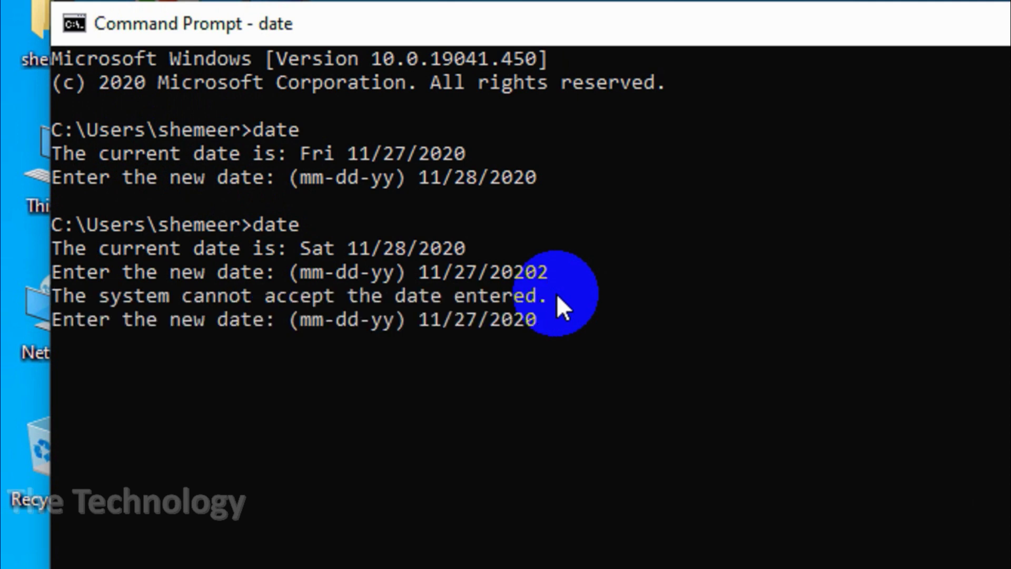
key(Return)
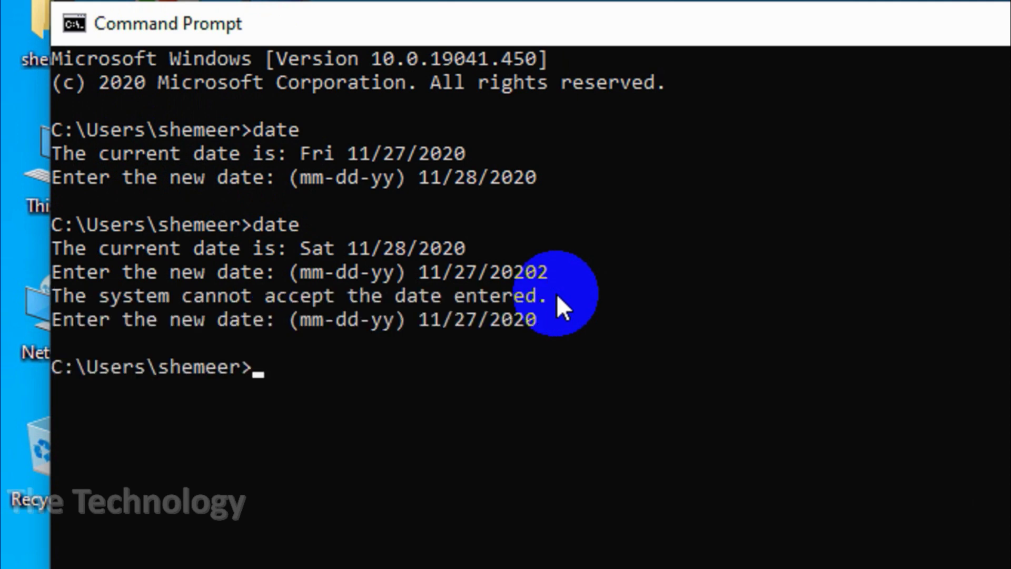